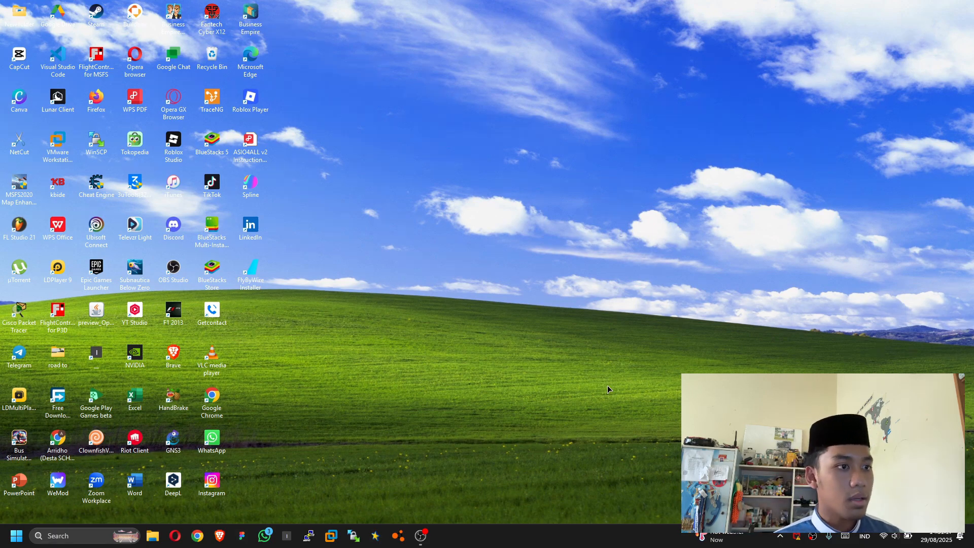
# Step: Switch to the Brave browser and close the Cisco EIGRP Lab 13 and Learning Module tabs
pyautogui.click(216, 540)
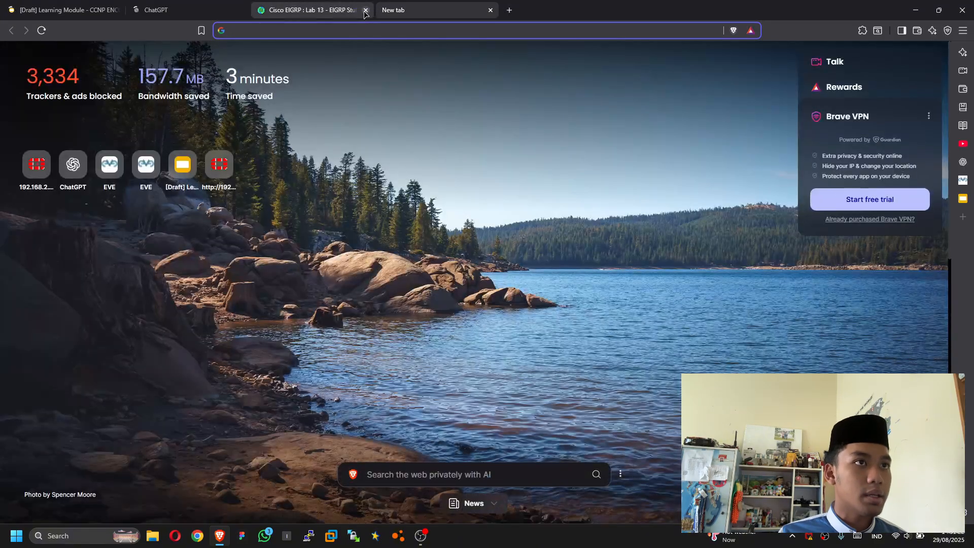
pyautogui.click(365, 10)
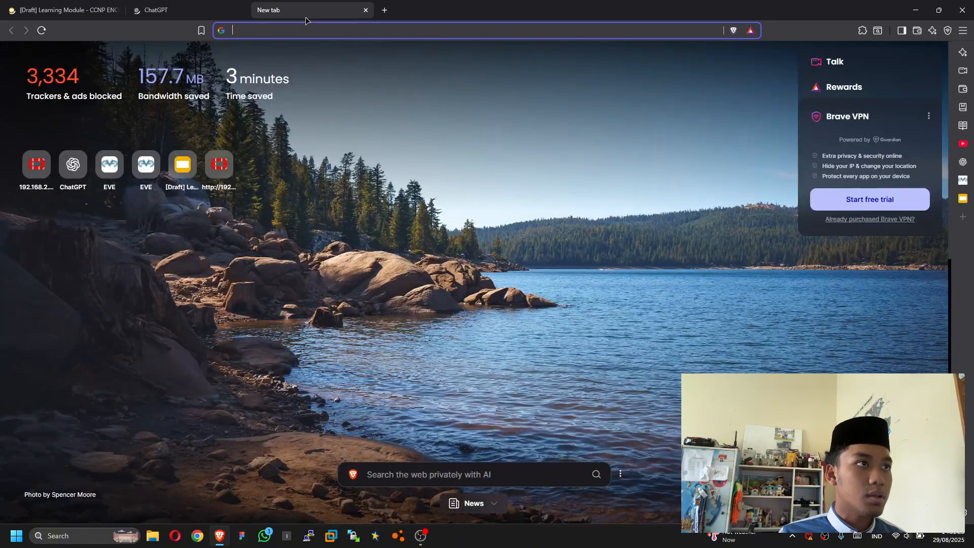
pyautogui.click(116, 10)
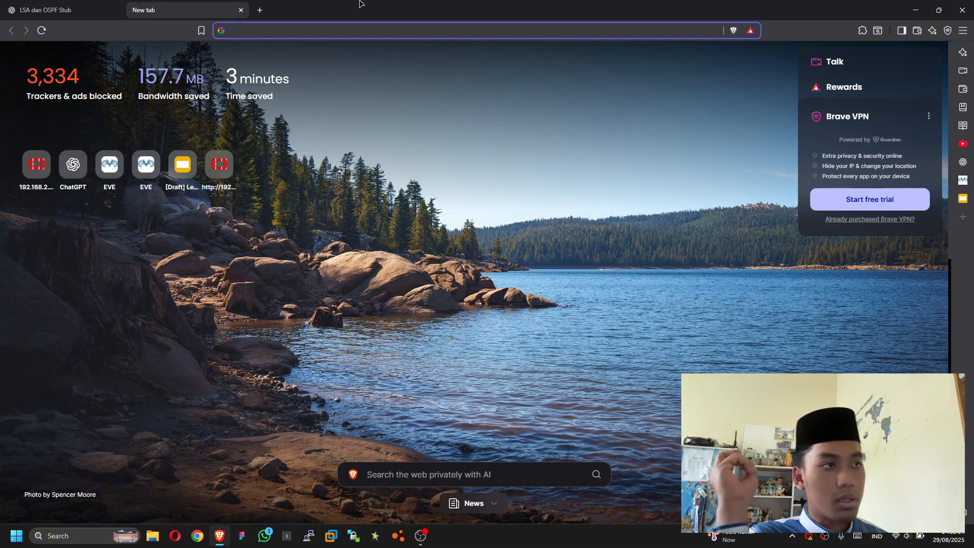
# Step: Search the web for "vmware workstation 17 pro"
pyautogui.moveTo(360, 2); pyautogui.dragTo(318, 56)
pyautogui.click(562, 56)
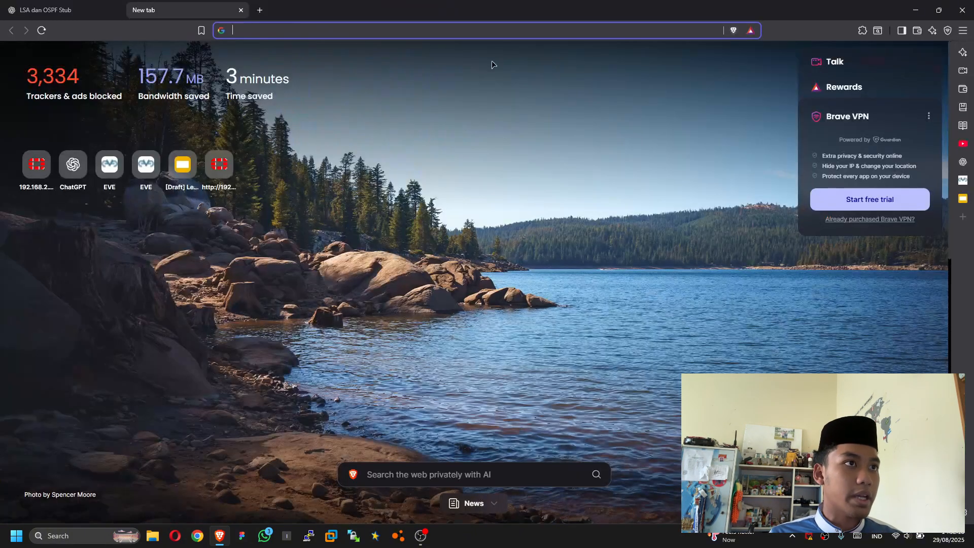
pyautogui.write('vmware')
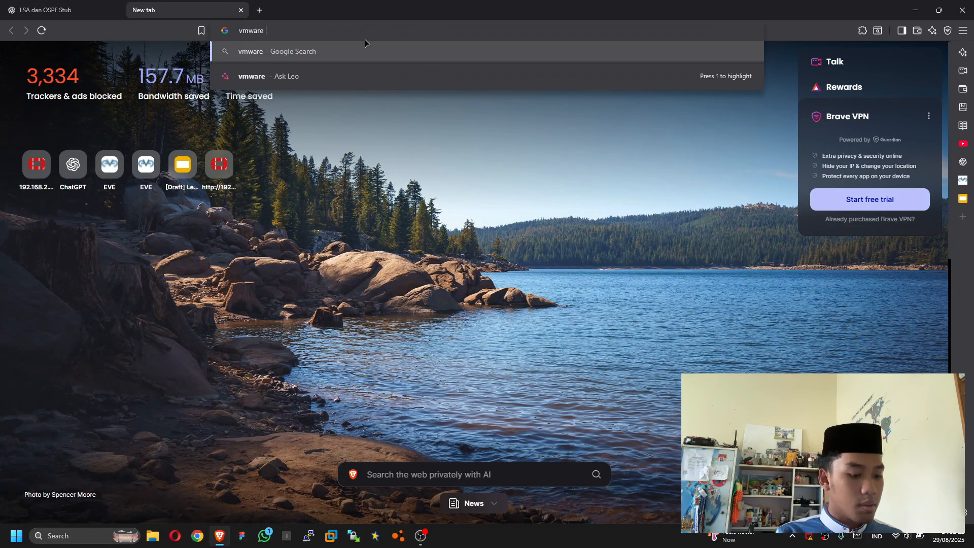
pyautogui.write(' workstat')
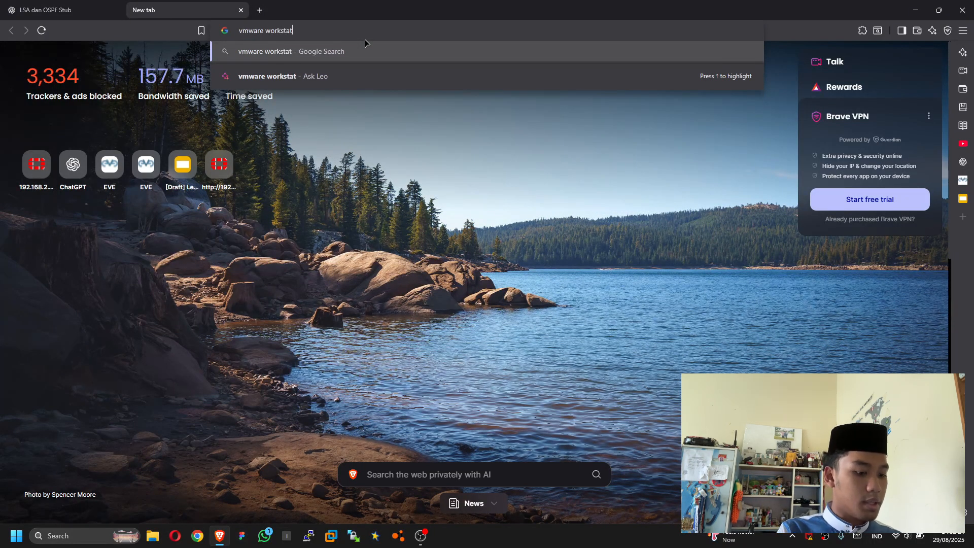
pyautogui.write('ion 17 pro')
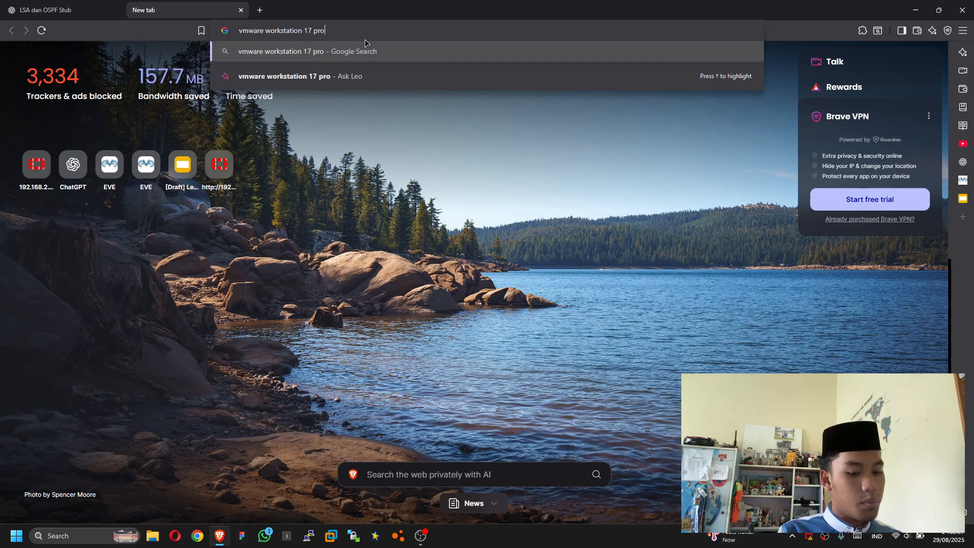
pyautogui.press('Return')
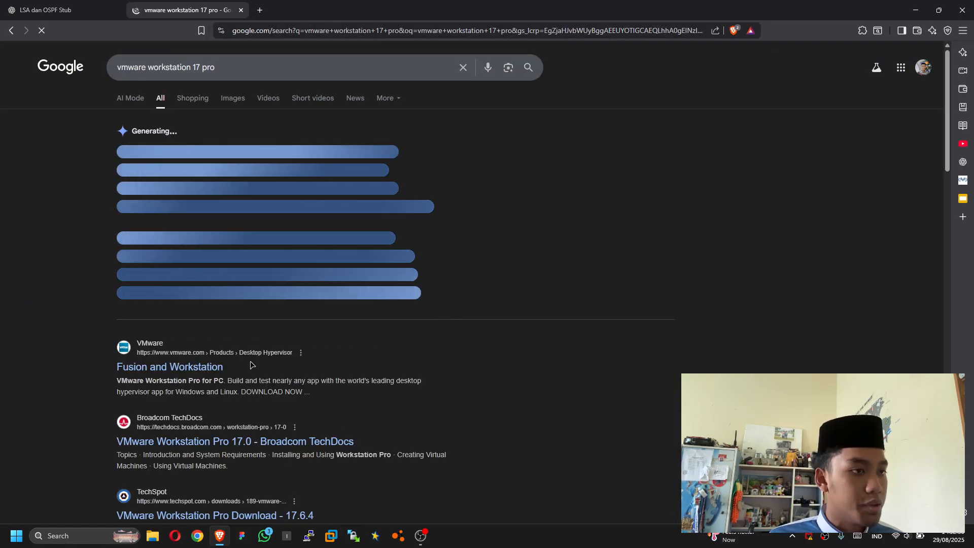
# Step: Open VMware's Fusion and Workstation page from the search results and look through it from start to end
pyautogui.scroll(-1, 263, 366)
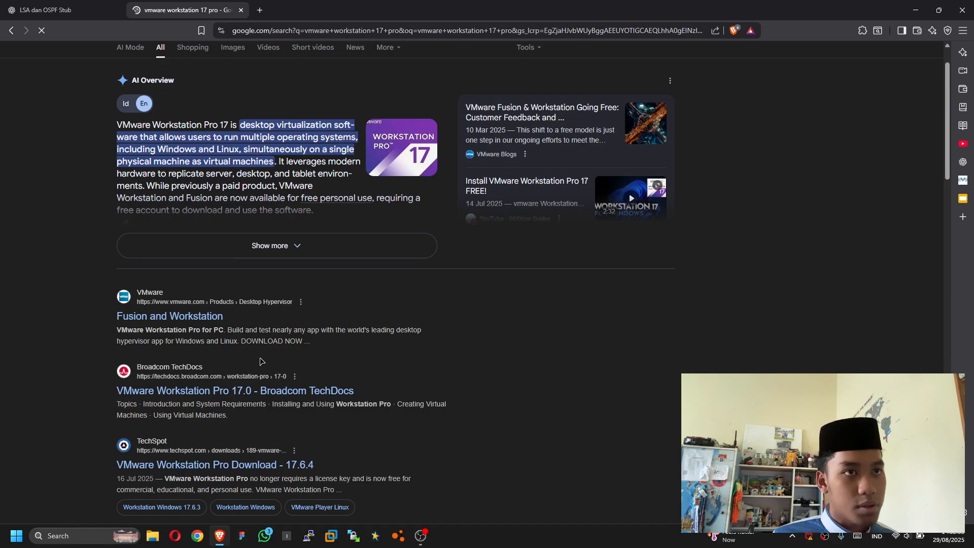
pyautogui.click(181, 321)
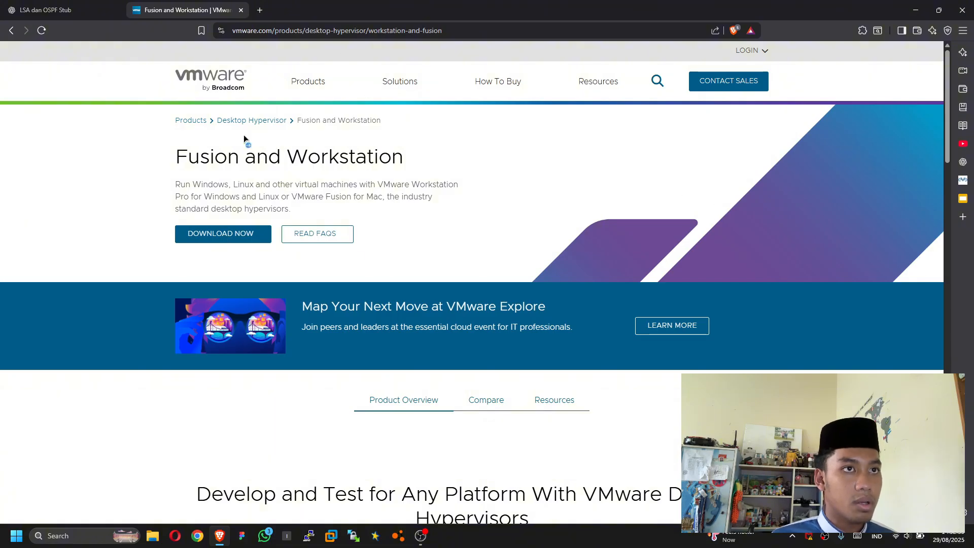
pyautogui.scroll(-15, 183, 373)
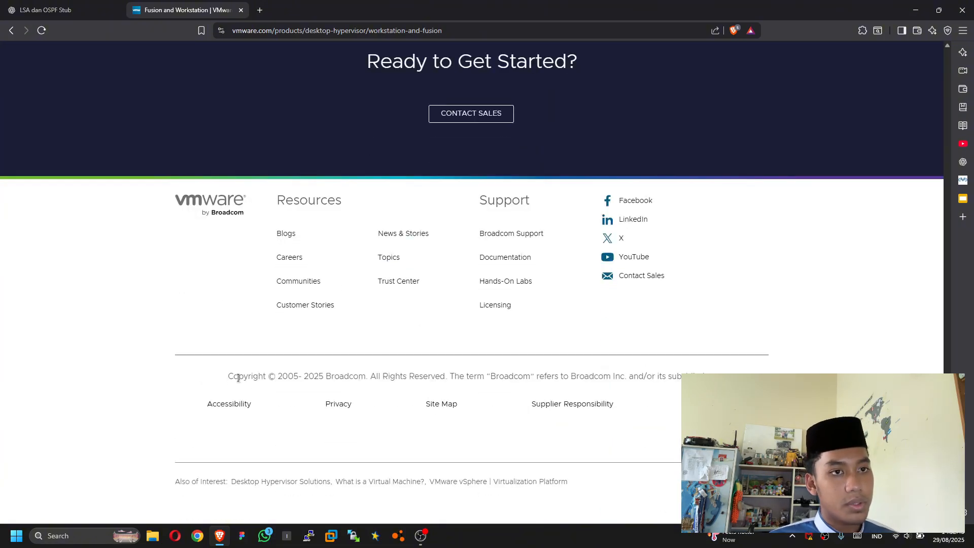
pyautogui.scroll(15, 238, 378)
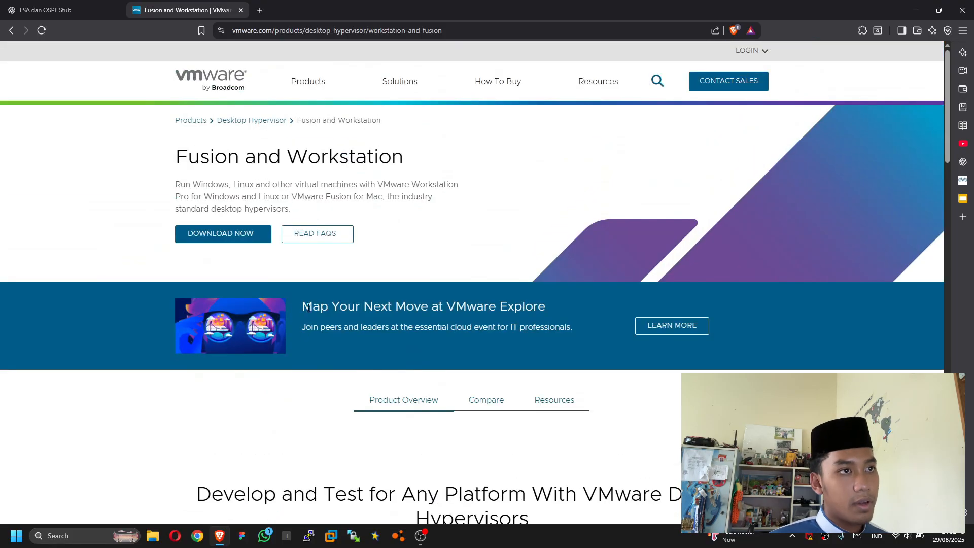
# Step: Return to the Google results, search for "virtualbox" and view the virtualbox.org homepage, closing its tab when done
pyautogui.hotkey('alt', 'Left')
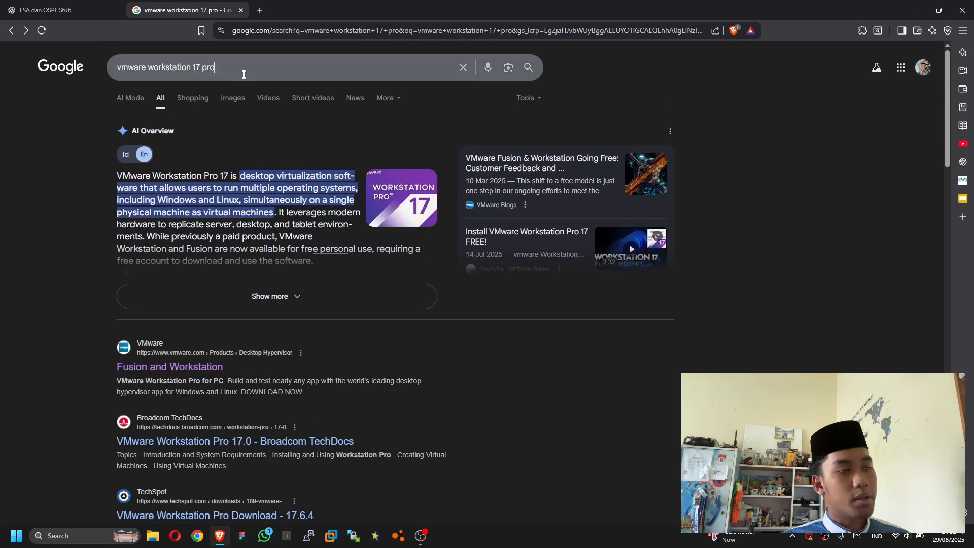
pyautogui.hotkey('ctrl', 'a')
pyautogui.write('vir')
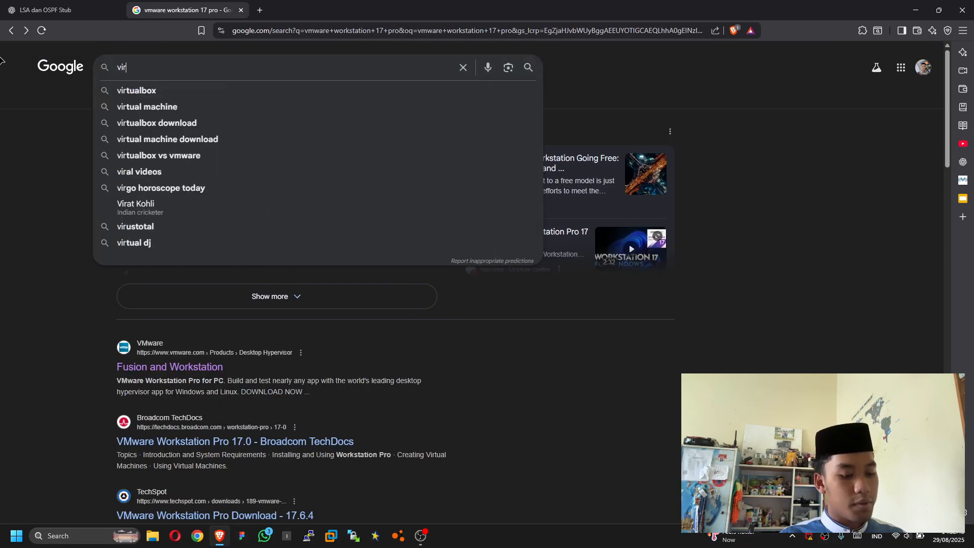
pyautogui.write('tual')
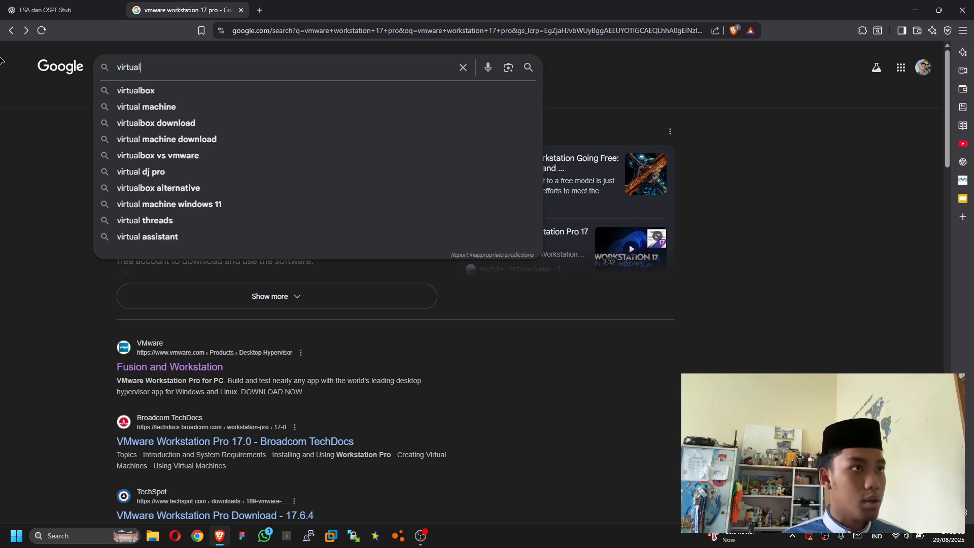
pyautogui.write('box')
pyautogui.press('Return')
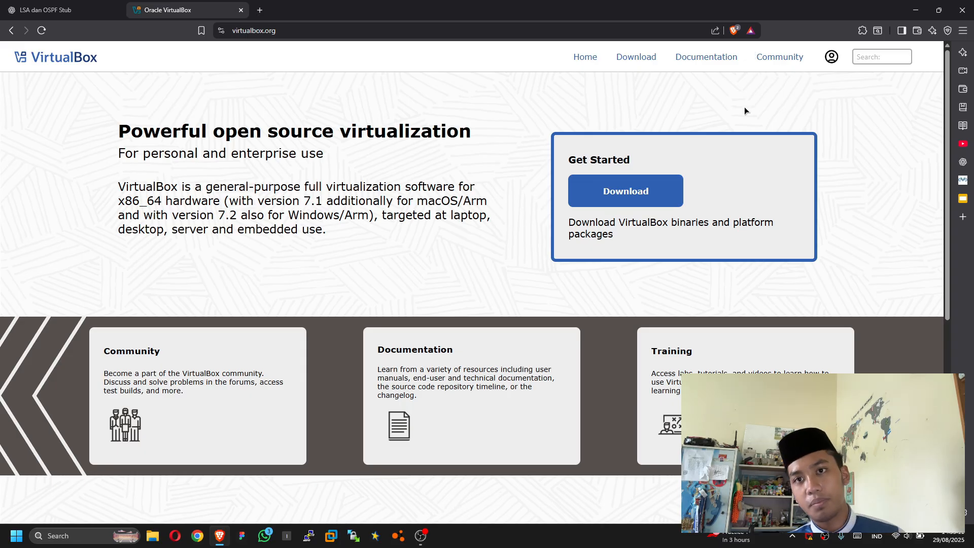
pyautogui.hotkey('ctrl', 'w')
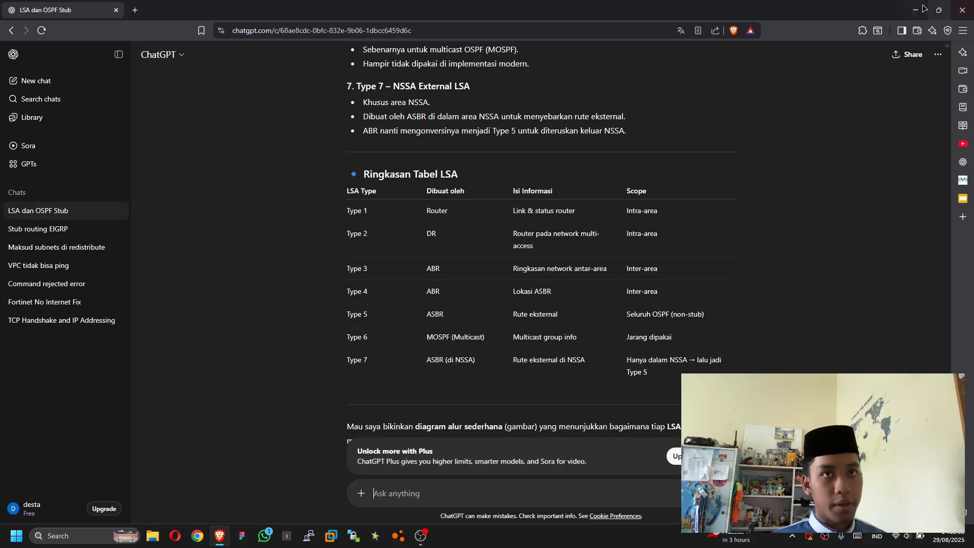
# Step: Launch VMware Workstation, show its Home page and move the window closer to the middle of the screen
pyautogui.press('super')
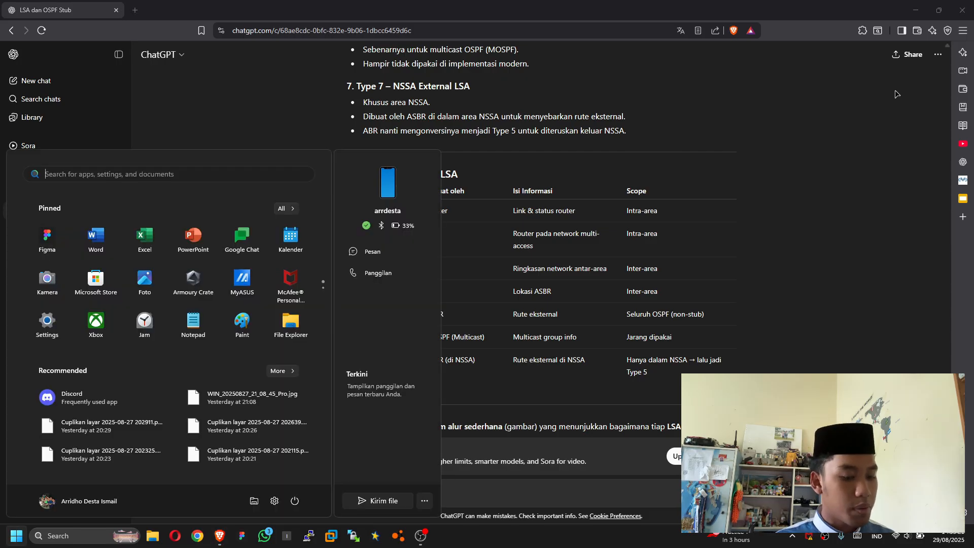
pyautogui.write('vmware')
pyautogui.press('Return')
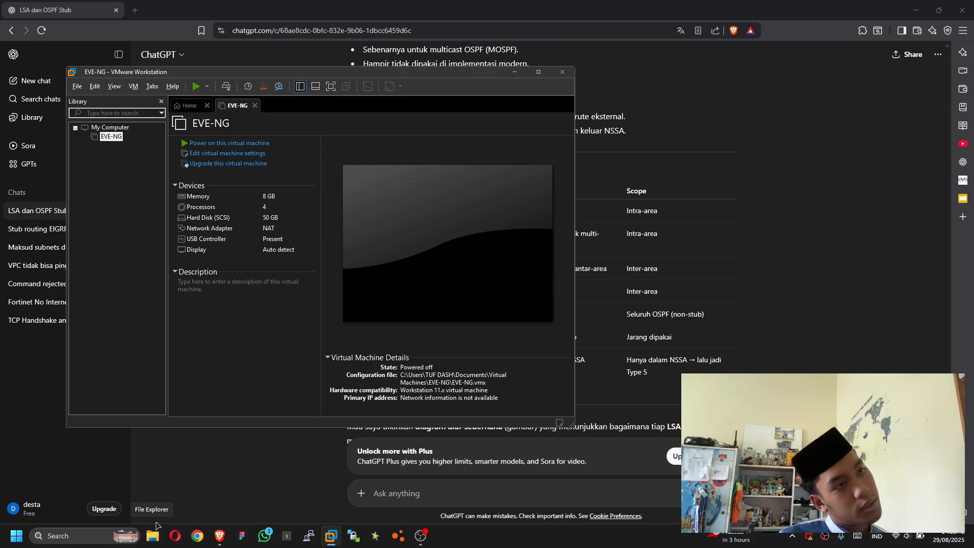
pyautogui.click(189, 106)
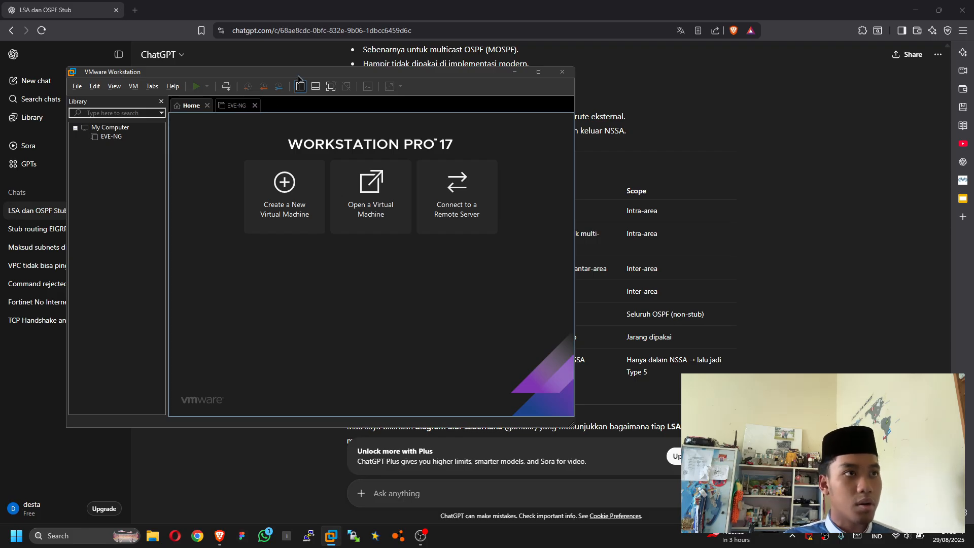
pyautogui.moveTo(298, 76); pyautogui.dragTo(534, 147)
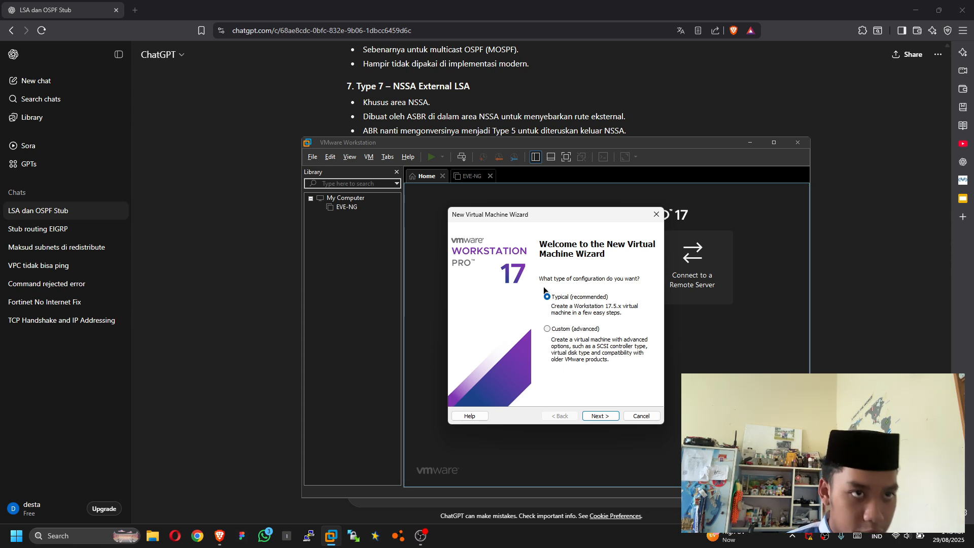
pyautogui.click(607, 421)
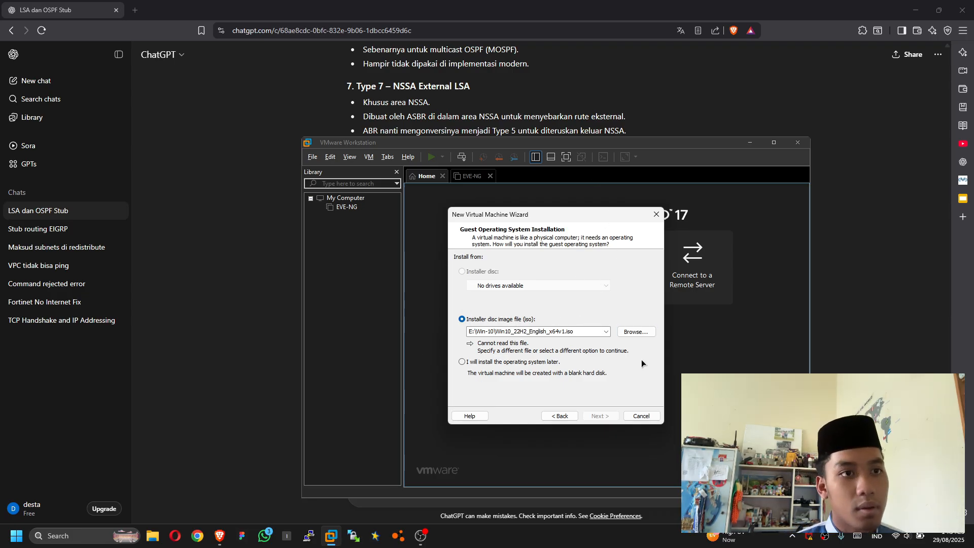
pyautogui.click(641, 331)
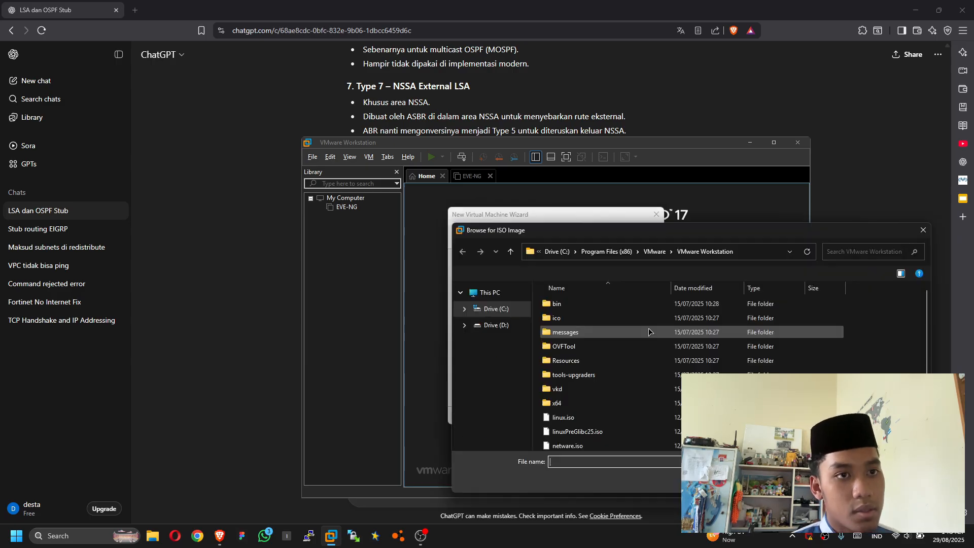
pyautogui.scroll(-2, 645, 409)
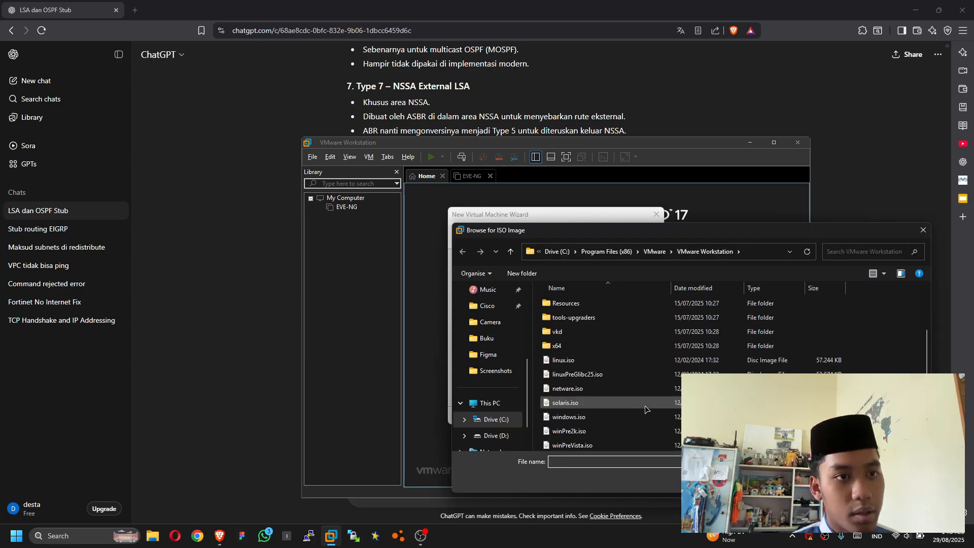
pyautogui.scroll(3, 491, 379)
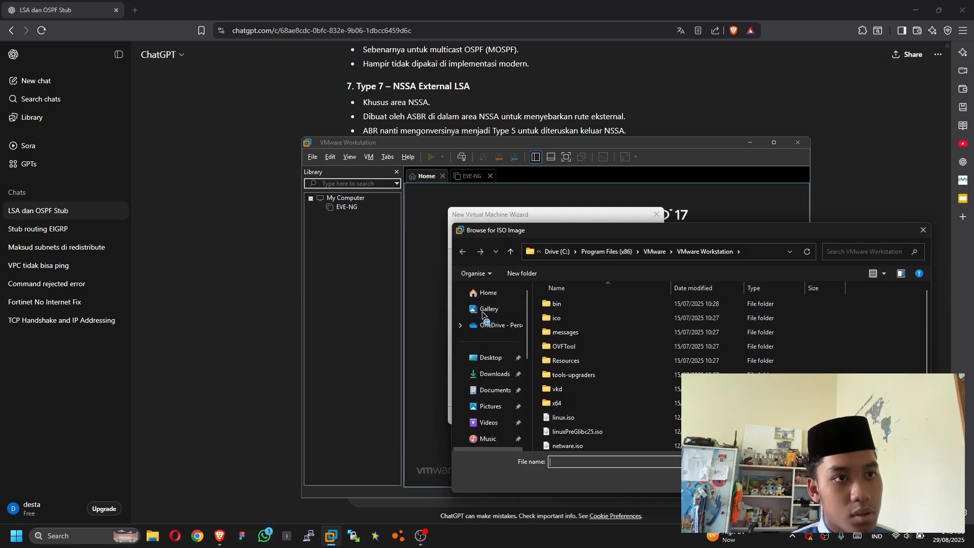
pyautogui.click(492, 377)
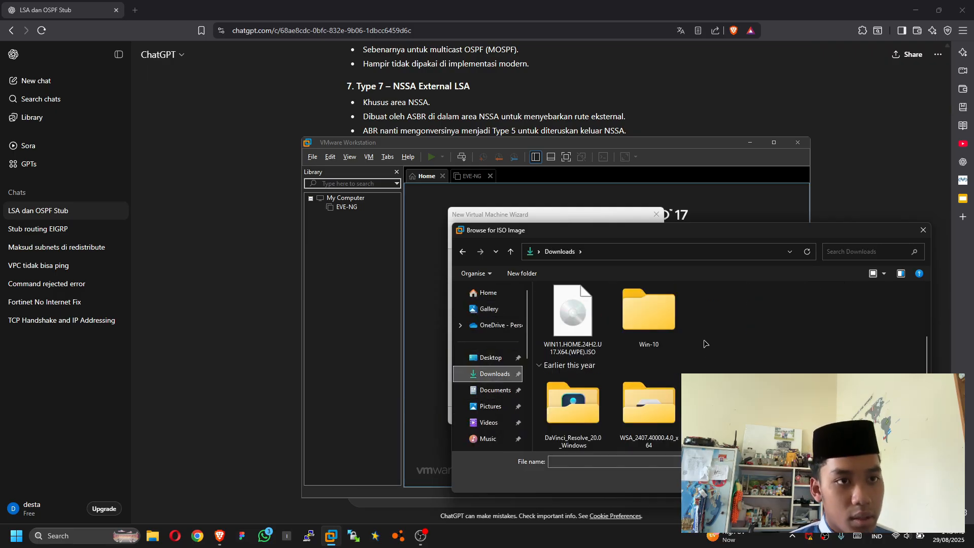
pyautogui.press('Escape')
pyautogui.press('Escape')
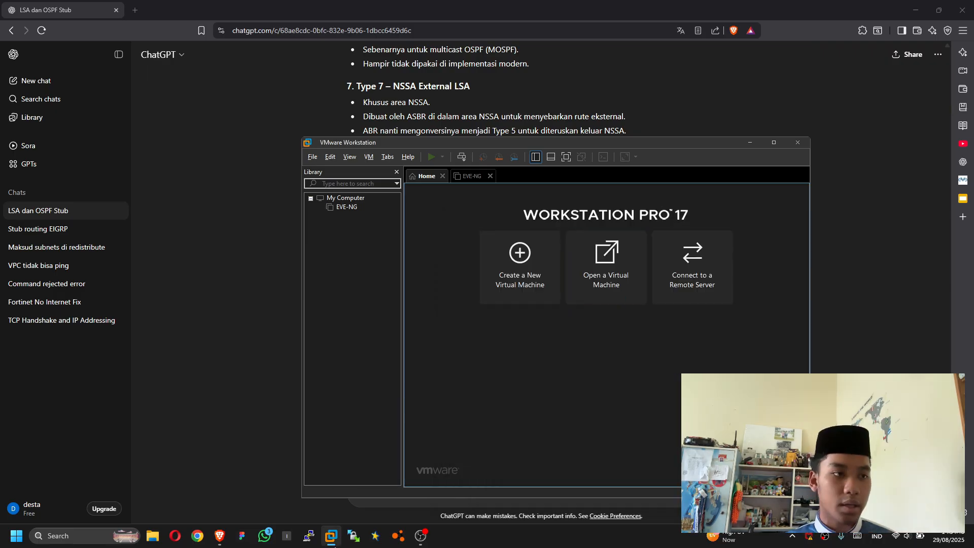
# Step: Switch to File Explorer and open the EVE-NG folder on Drive (D:)
pyautogui.click(148, 544)
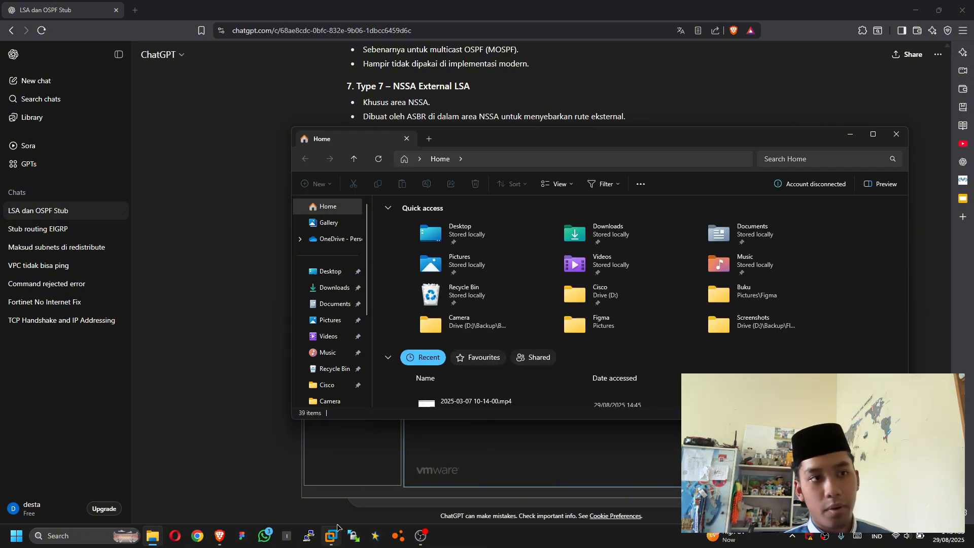
pyautogui.scroll(-5, 345, 371)
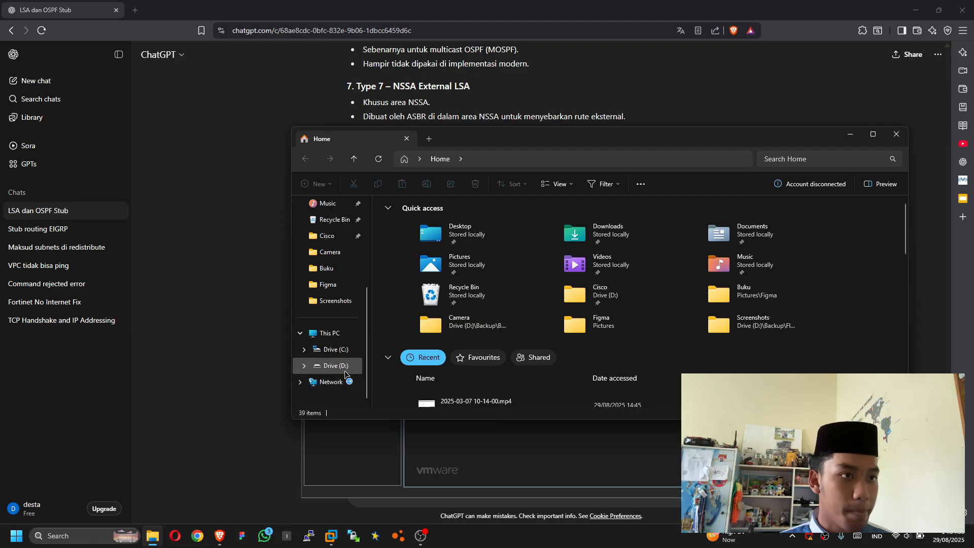
pyautogui.click(336, 366)
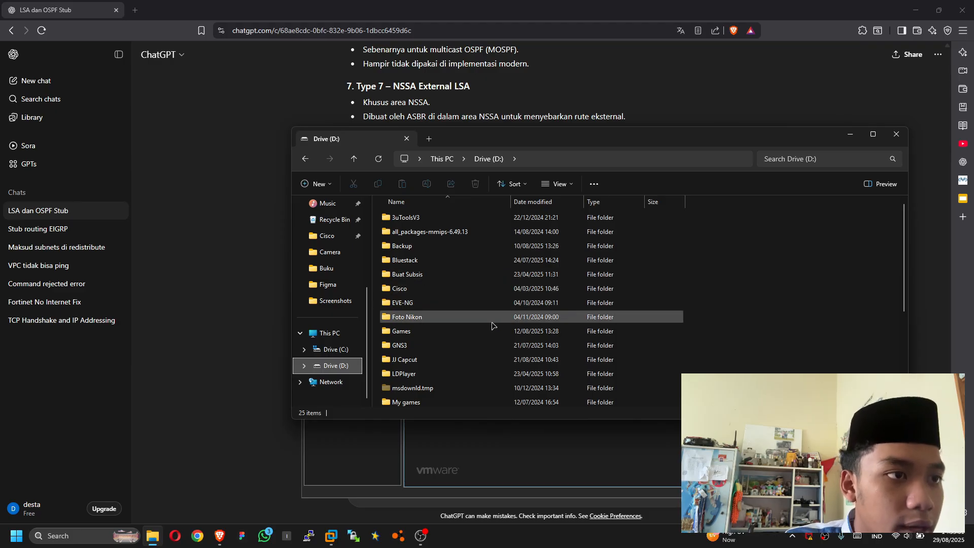
pyautogui.scroll(-1, 440, 301)
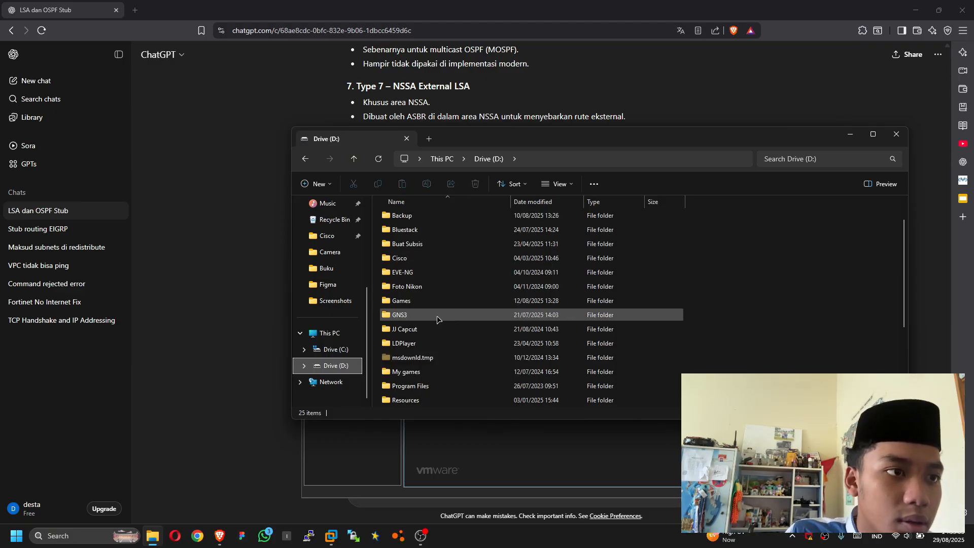
pyautogui.doubleClick(429, 272)
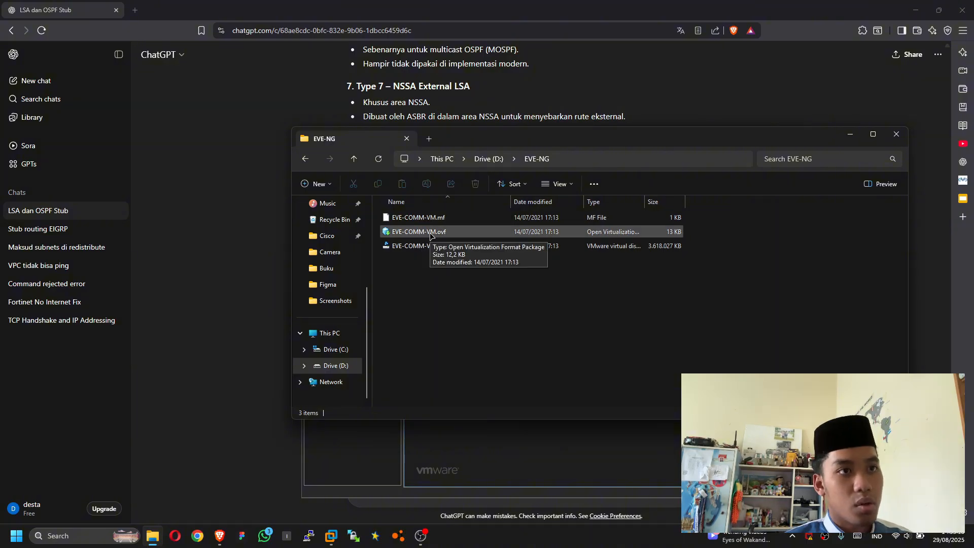
# Step: Open EVE-COMM-VM.ovf for import into VMware Workstation and name the new virtual machine EVENG
pyautogui.doubleClick(412, 233)
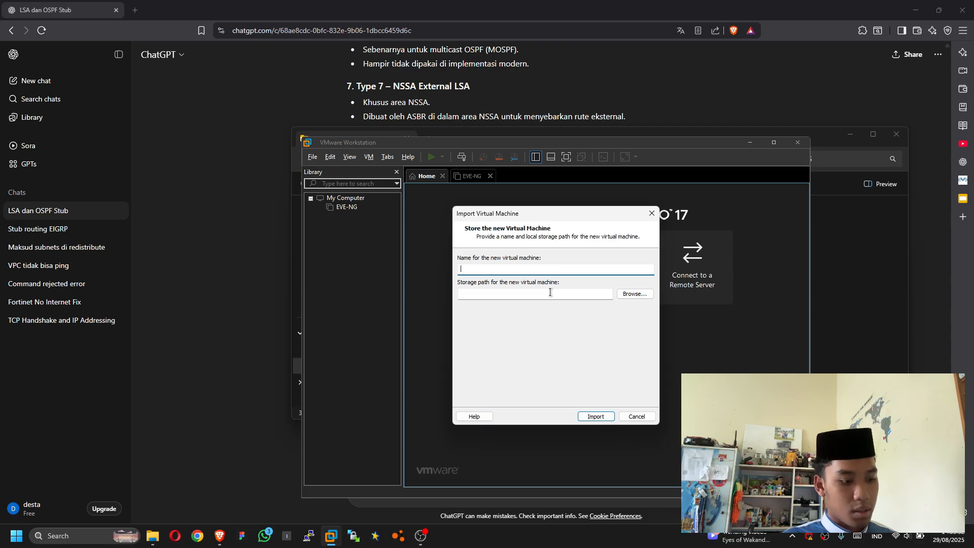
pyautogui.write('EVE')
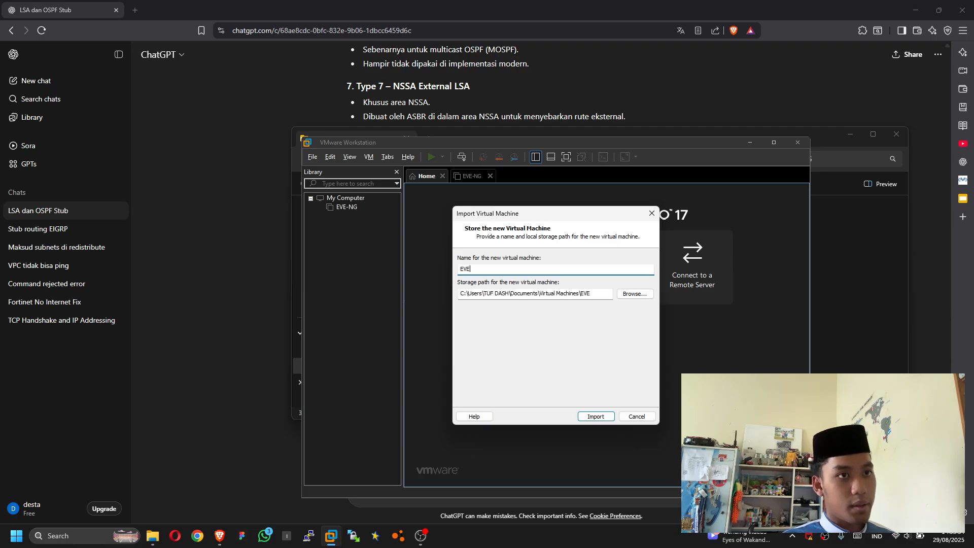
pyautogui.write('NG')
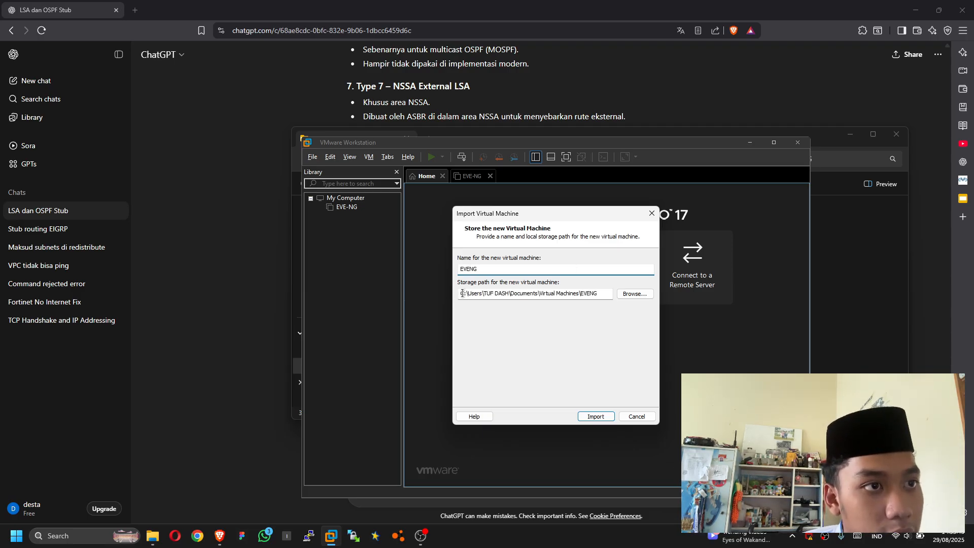
# Step: Browse for a new storage location for the virtual machine and expand Drive (D:) under This PC
pyautogui.click(640, 294)
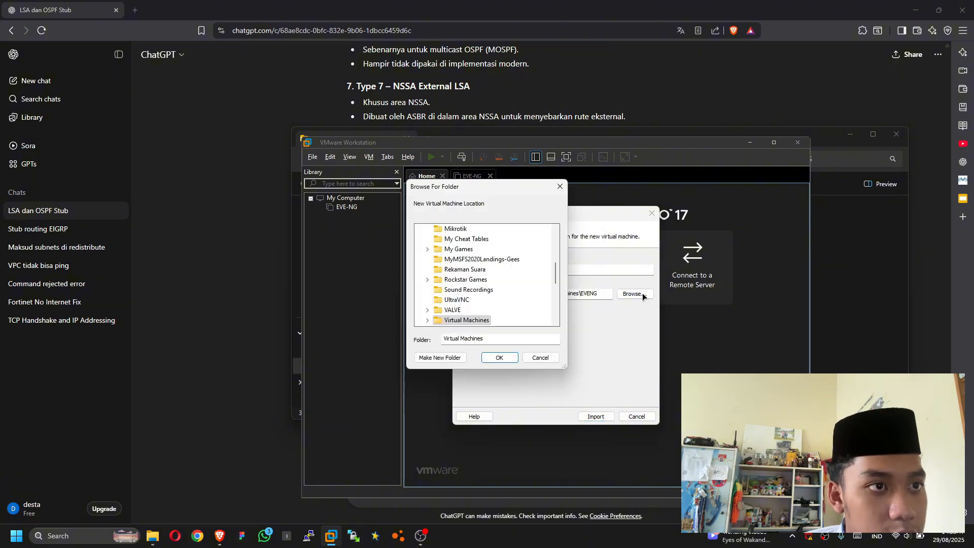
pyautogui.scroll(-5, 496, 281)
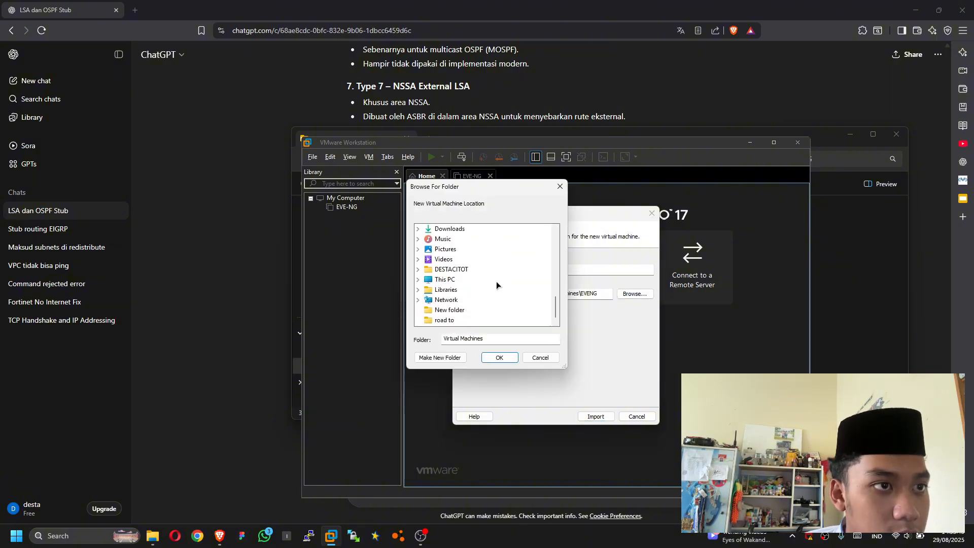
pyautogui.scroll(10, 471, 286)
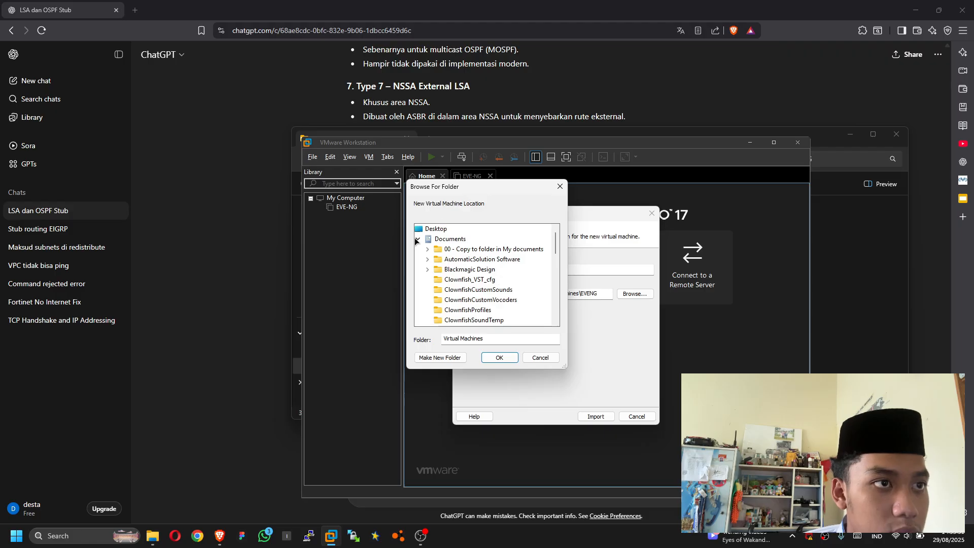
pyautogui.click(417, 238)
pyautogui.click(418, 238)
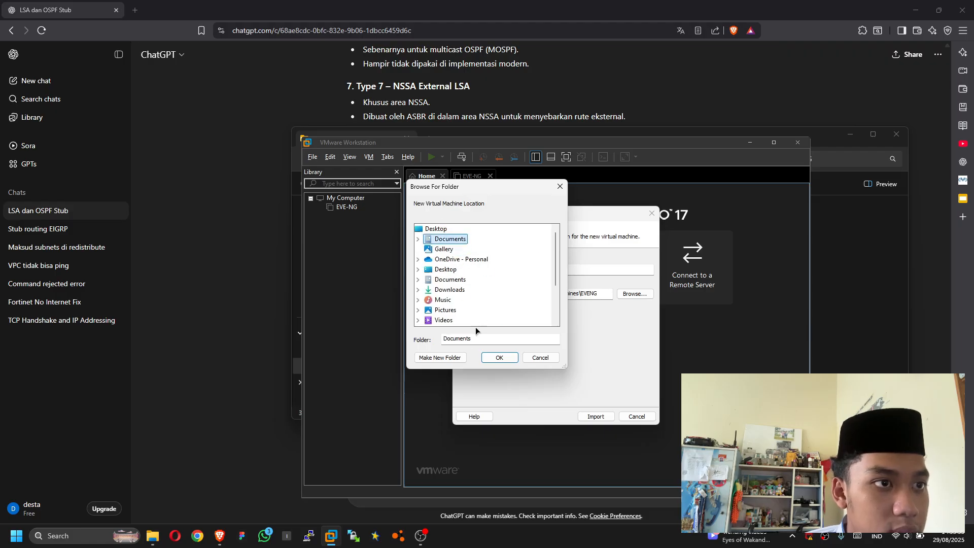
pyautogui.scroll(-2, 420, 280)
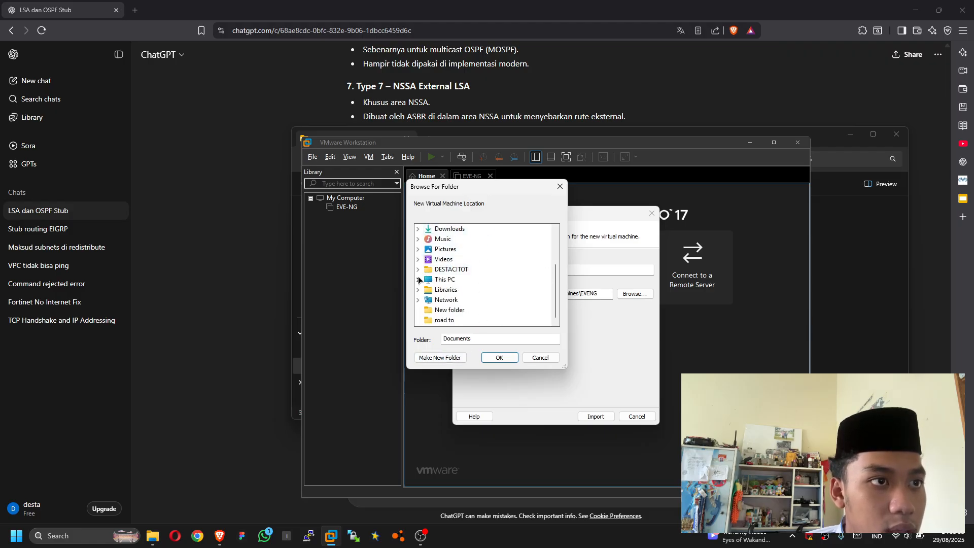
pyautogui.click(418, 280)
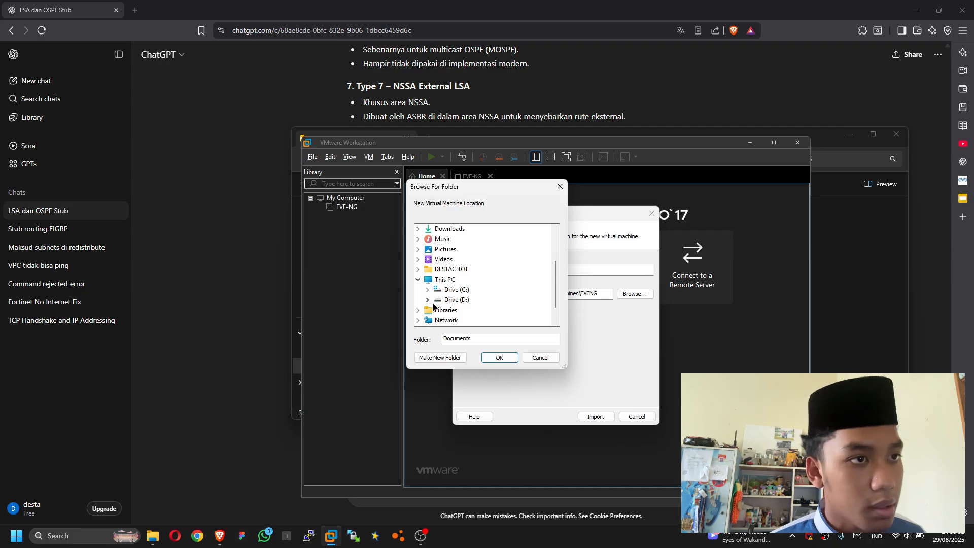
pyautogui.click(428, 301)
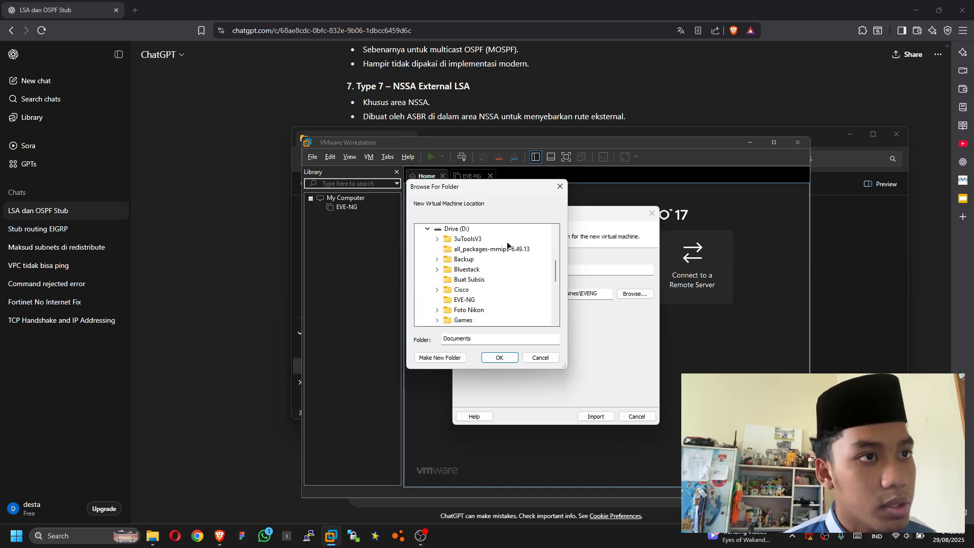
# Step: Look through the folders on Drive (D:) for a place to store the virtual machine
pyautogui.scroll(-6, 494, 239)
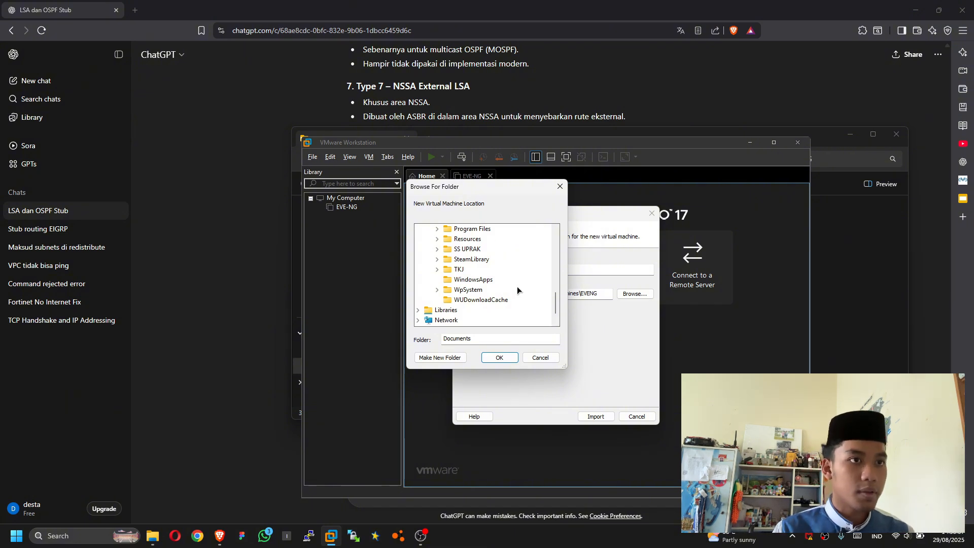
pyautogui.scroll(3, 516, 286)
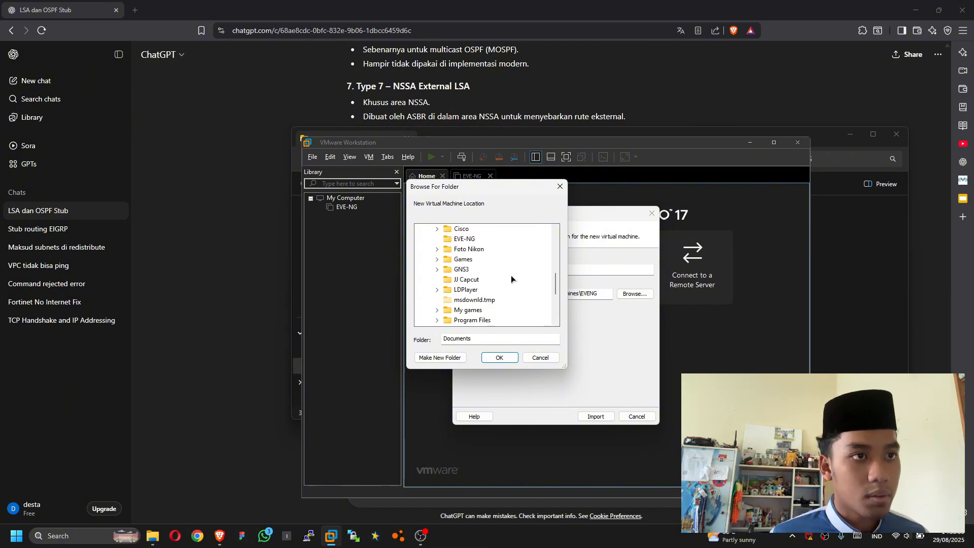
pyautogui.scroll(1, 484, 245)
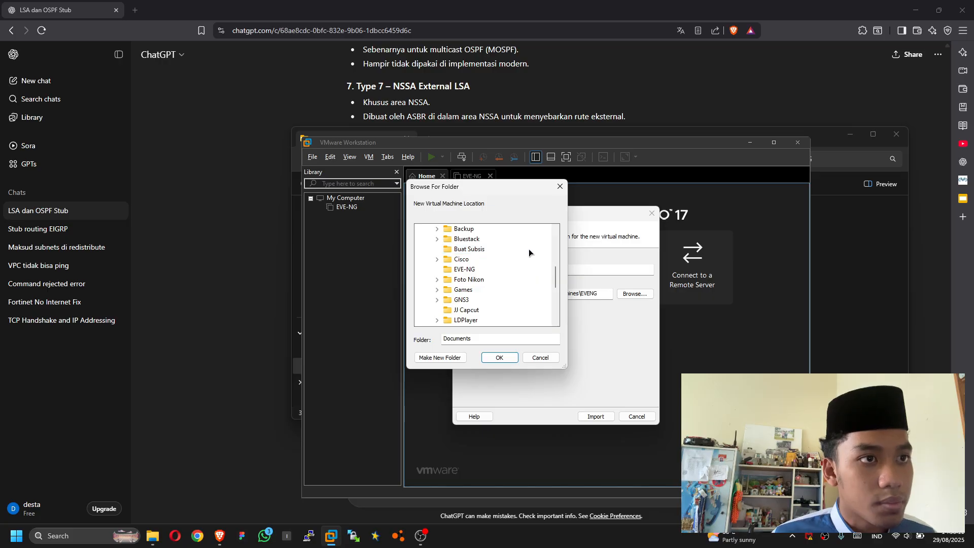
pyautogui.scroll(1, 529, 262)
pyautogui.rightClick(546, 259)
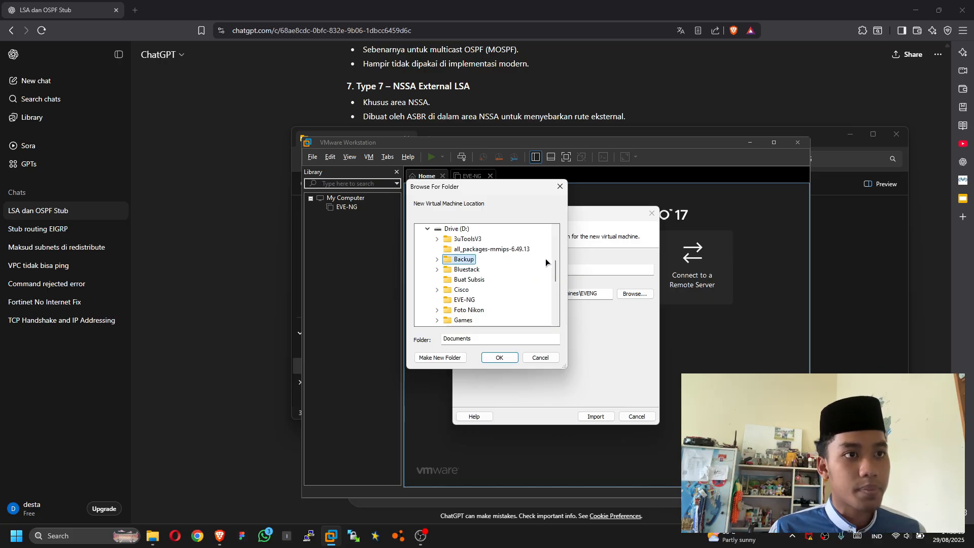
pyautogui.rightClick(419, 274)
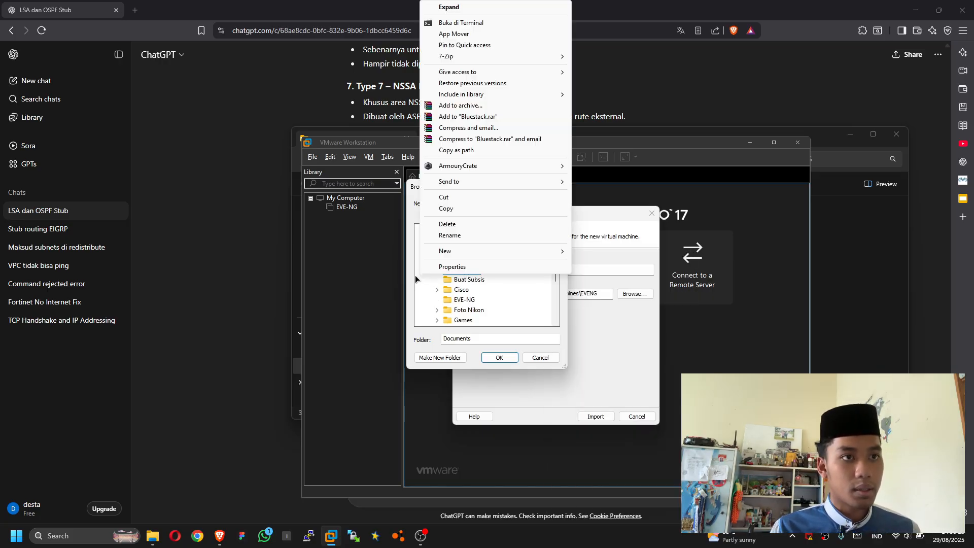
pyautogui.rightClick(423, 291)
pyautogui.click(420, 298)
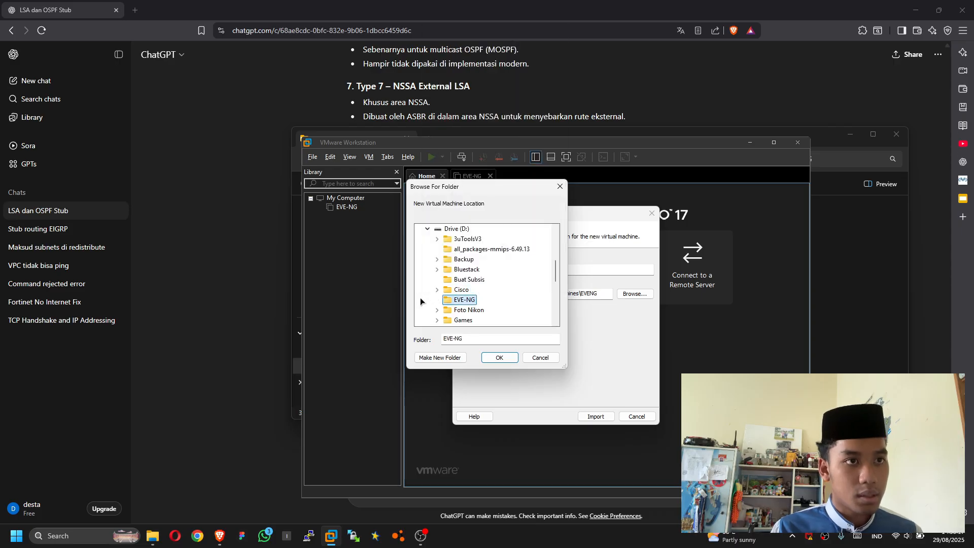
# Step: Create a folder named VM inside the TKJ folder on Drive (D:)
pyautogui.scroll(-1, 427, 291)
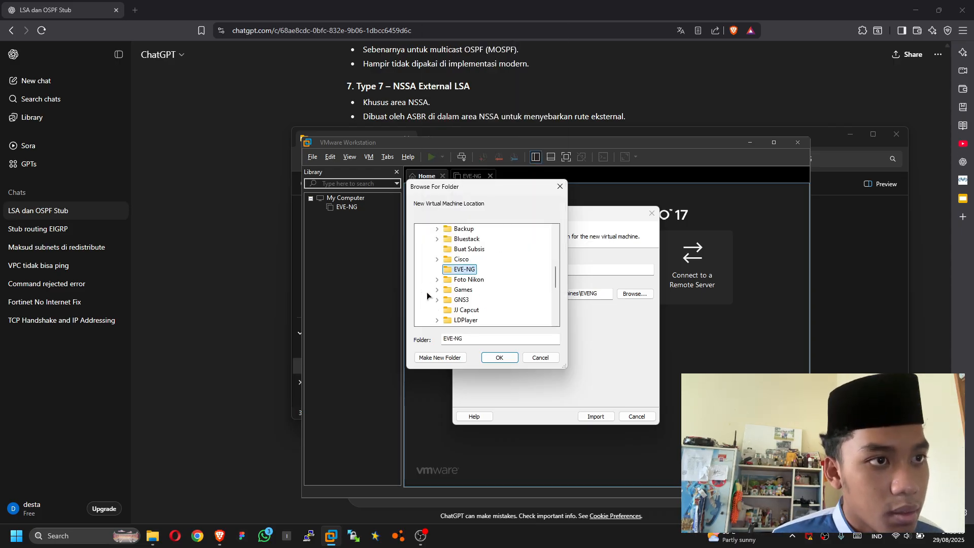
pyautogui.scroll(-1, 483, 309)
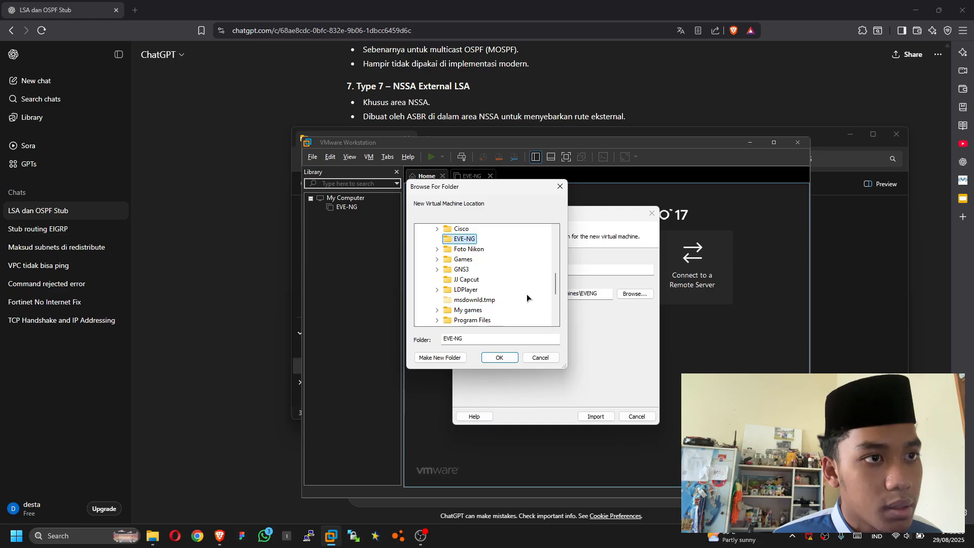
pyautogui.scroll(-2, 526, 294)
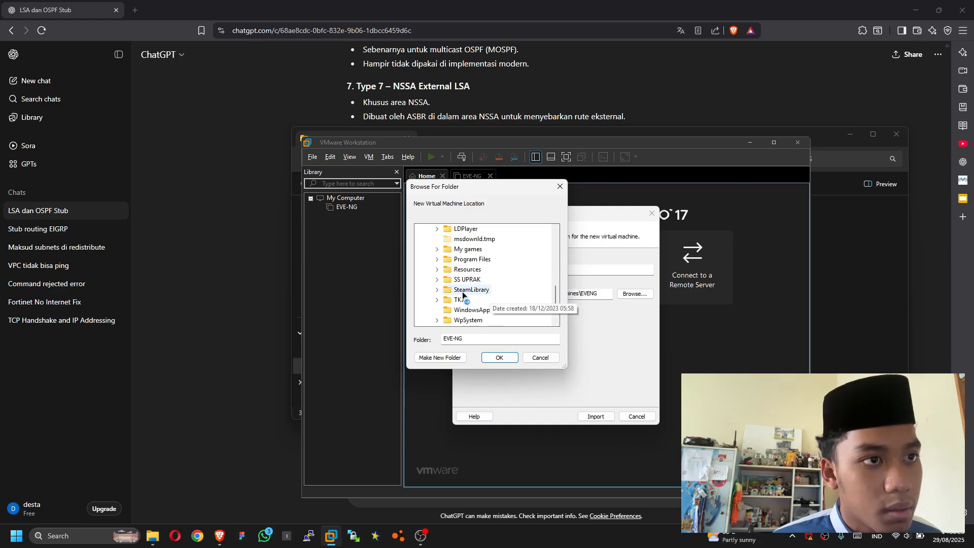
pyautogui.click(436, 300)
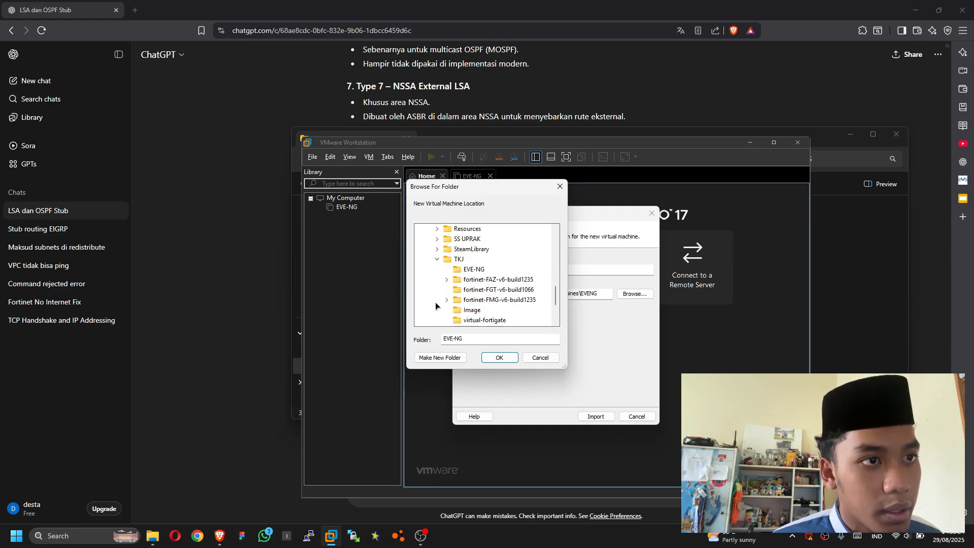
pyautogui.rightClick(455, 260)
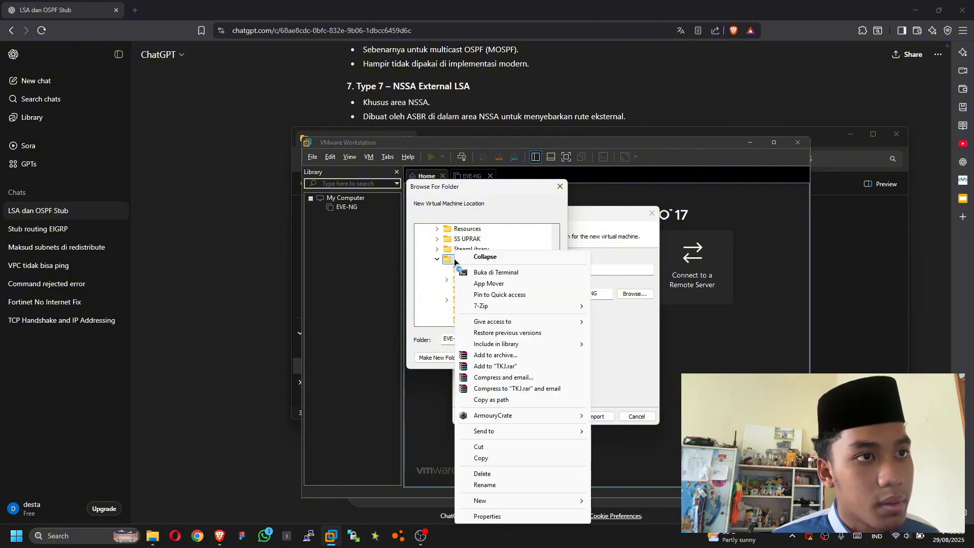
pyautogui.moveTo(530, 502)
pyautogui.click(613, 497)
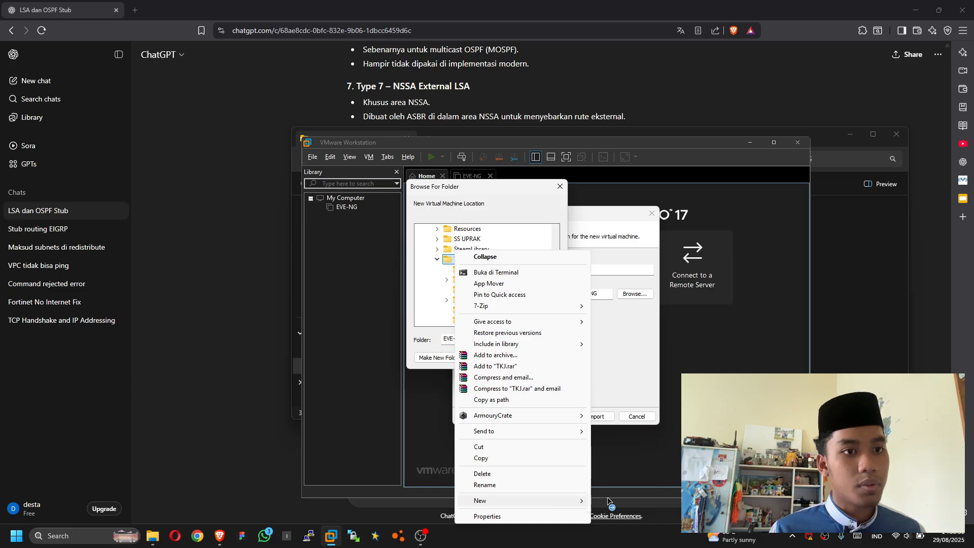
pyautogui.write('V')
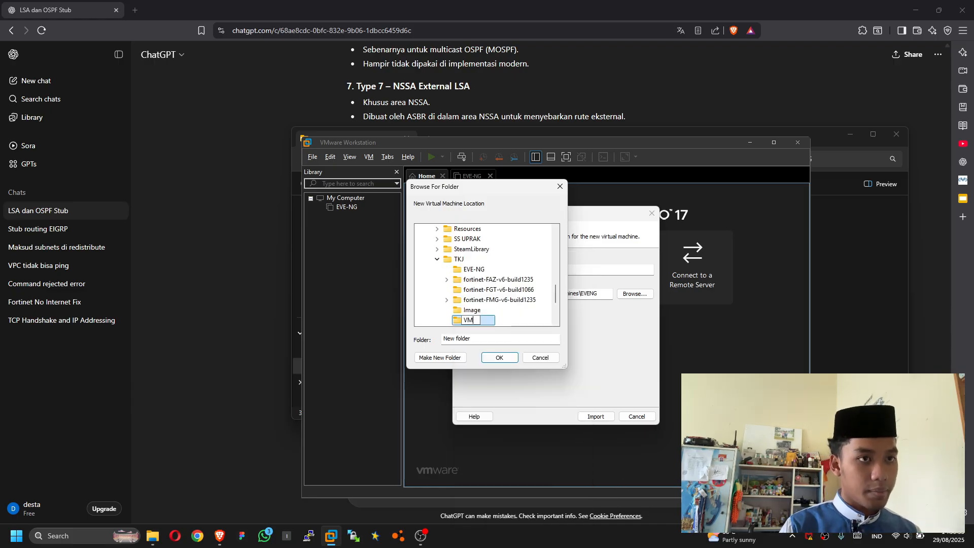
pyautogui.write('M')
pyautogui.press('Return')
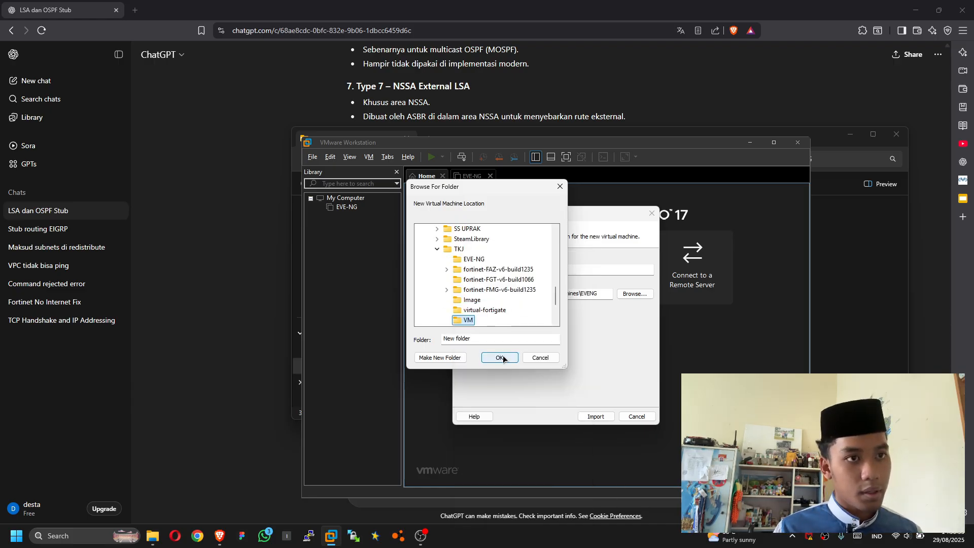
# Step: Accept the VM folder as the storage path, D:\TKJ\VM, and import the virtual machine
pyautogui.click(504, 359)
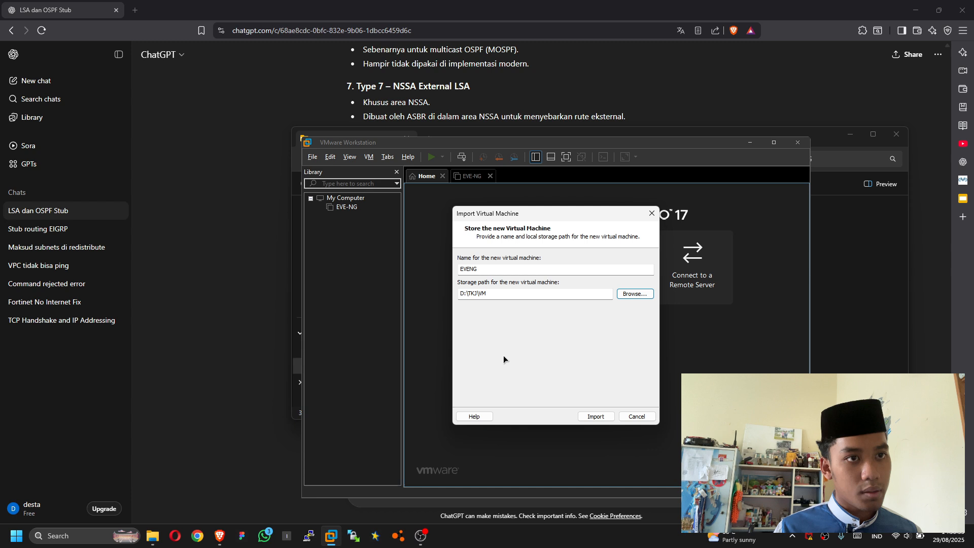
pyautogui.click(592, 416)
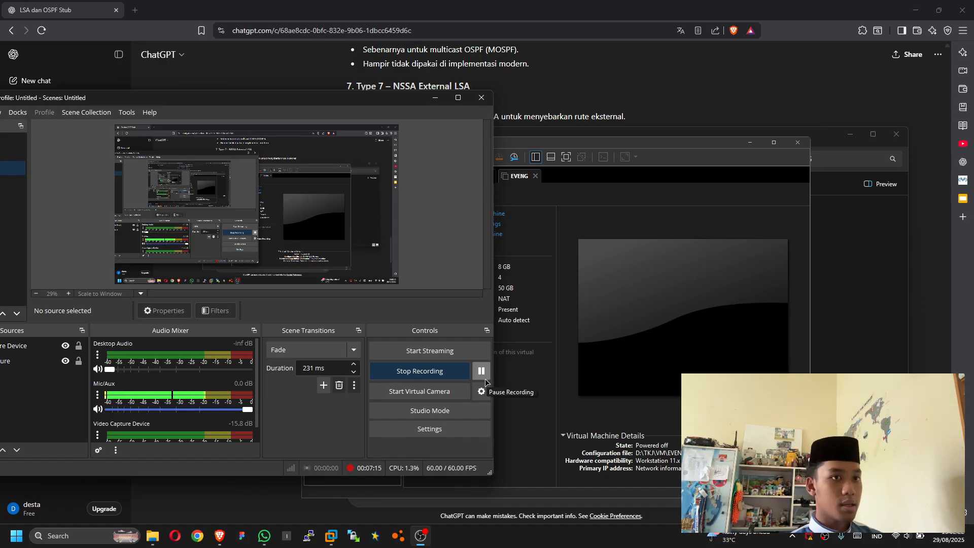
# Step: Minimize the OBS and browser windows and move the VMware Workstation window up over the desktop
pyautogui.click(436, 100)
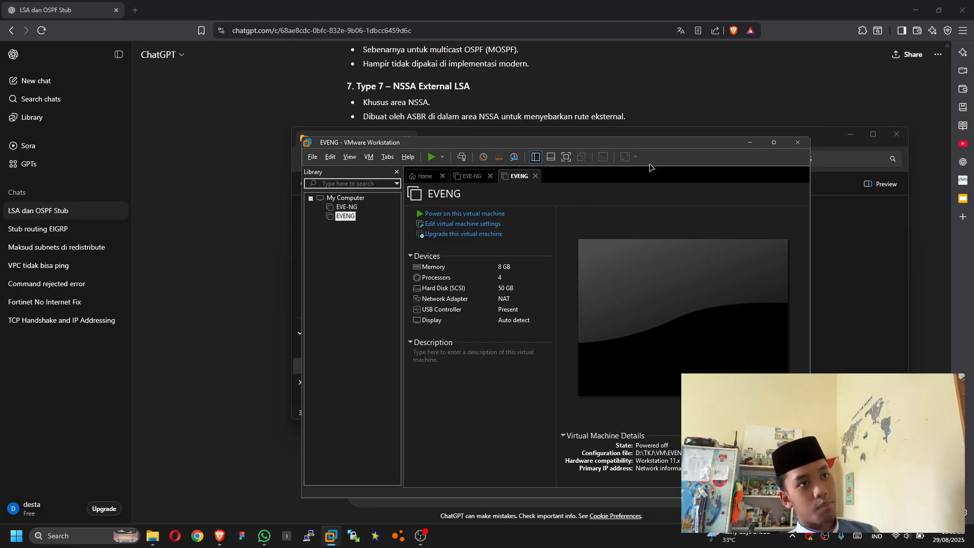
pyautogui.click(922, 4)
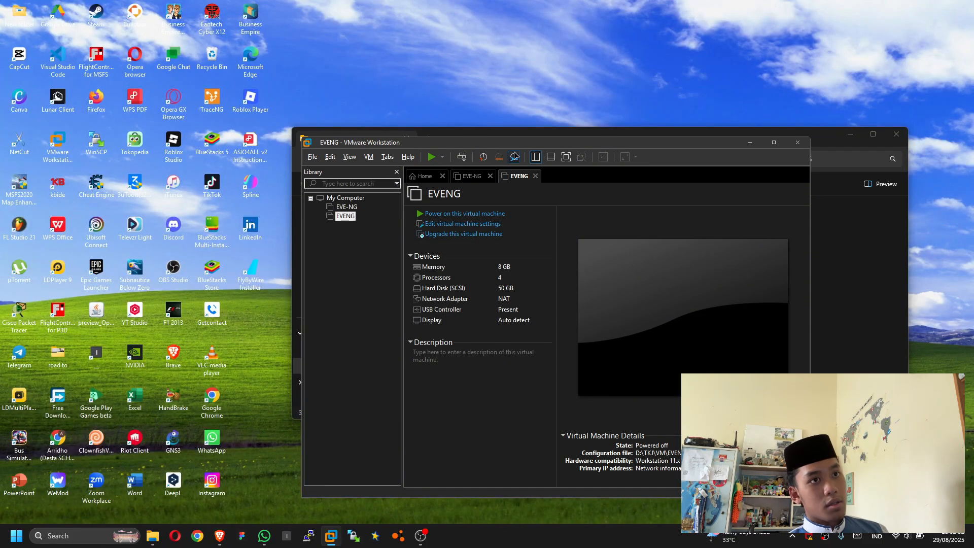
pyautogui.moveTo(514, 147); pyautogui.dragTo(354, 114)
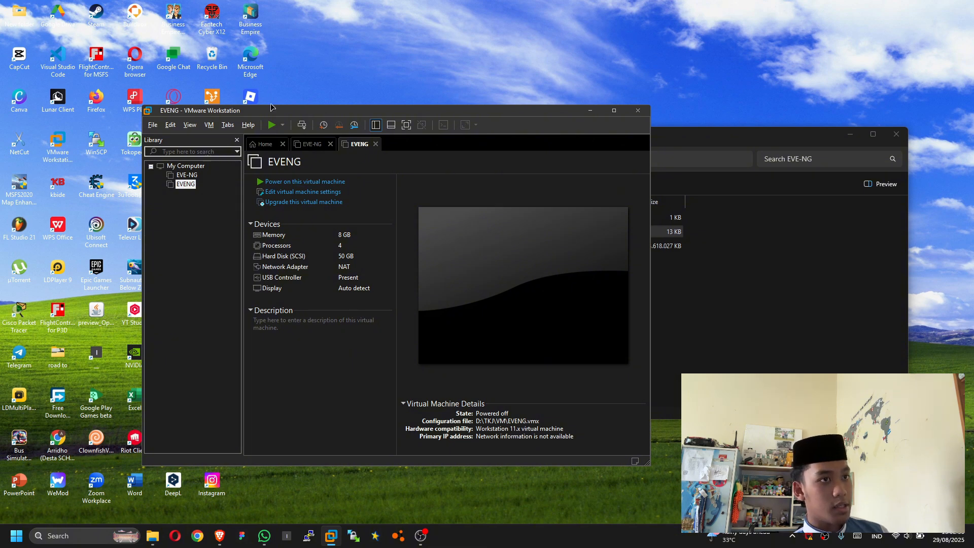
# Step: Power on the EVENG virtual machine, wait for its login prompt, and reposition the VMware window on the desktop
pyautogui.click(261, 182)
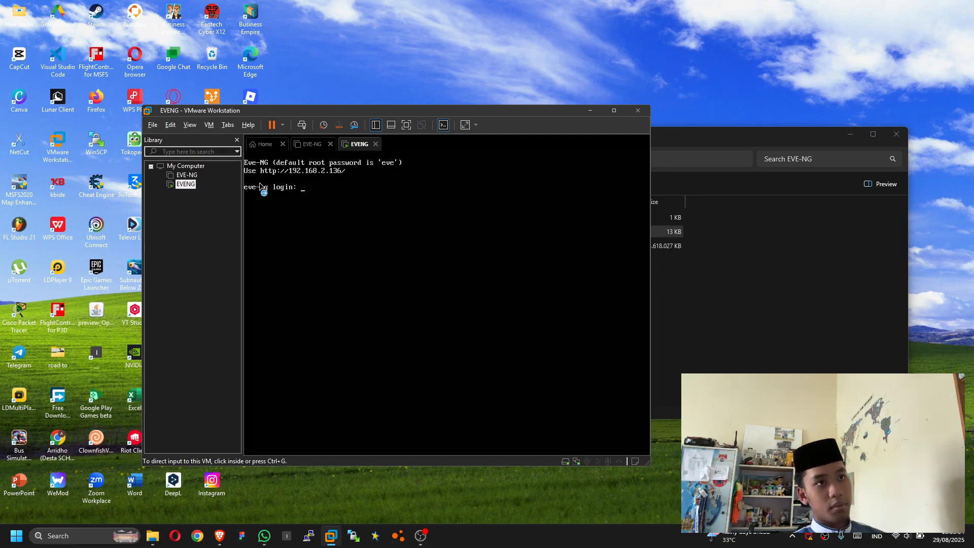
pyautogui.click(318, 417)
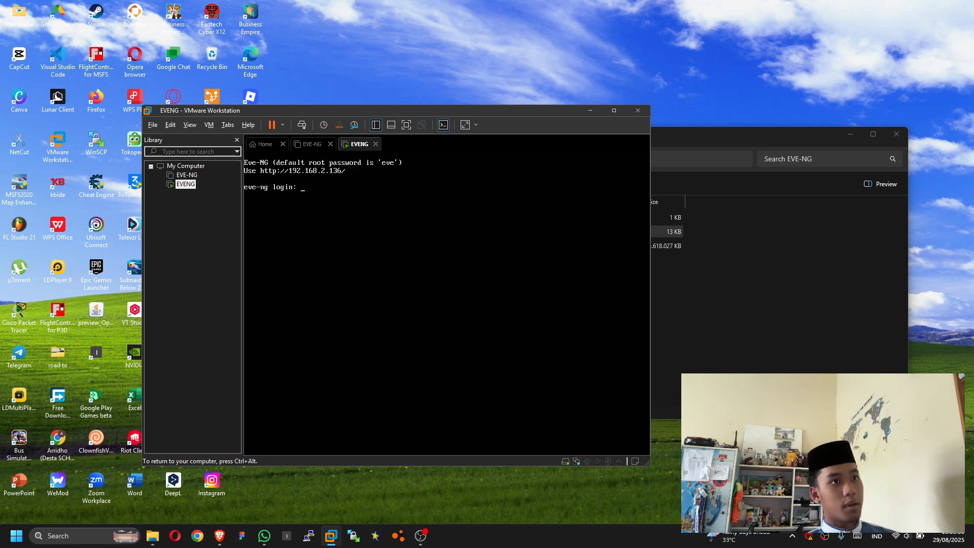
pyautogui.hotkey('ctrl', 'alt')
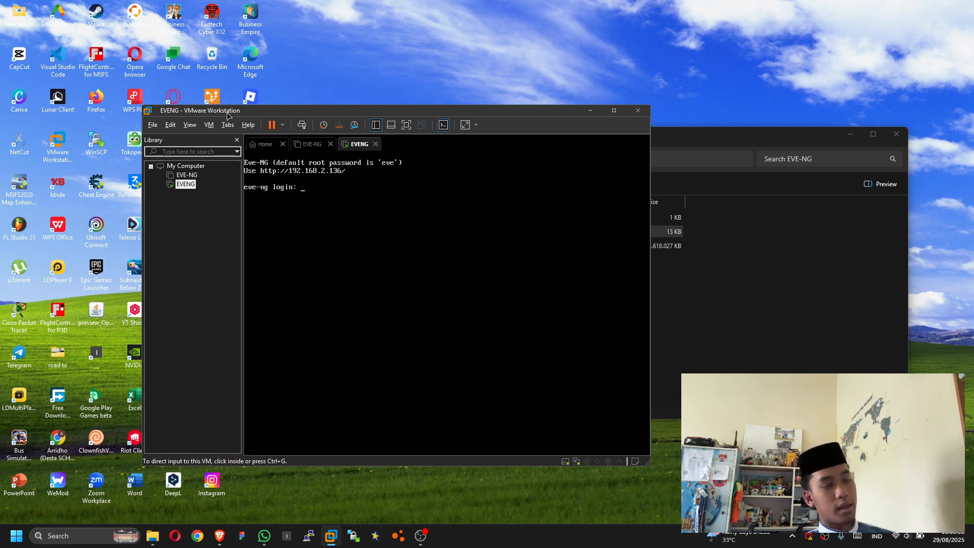
pyautogui.moveTo(227, 115); pyautogui.dragTo(314, 81)
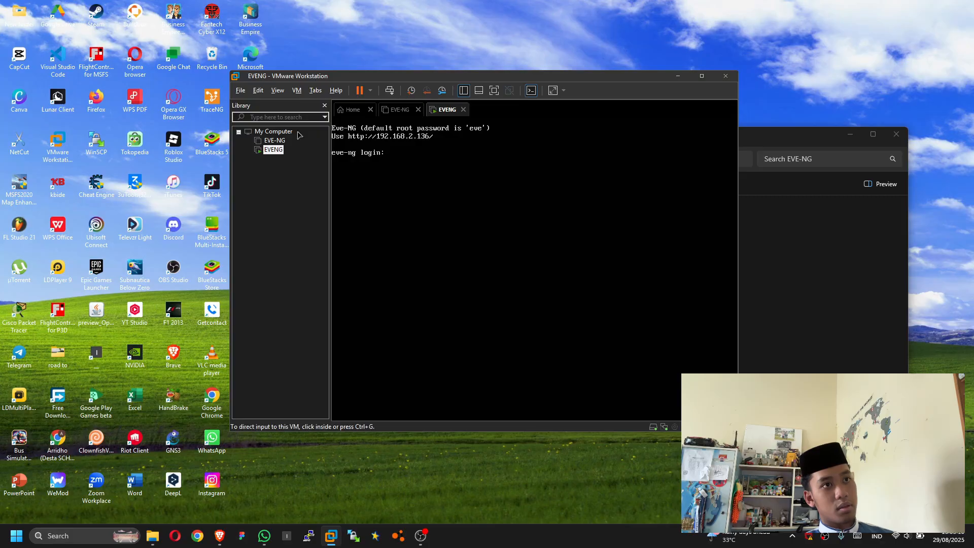
# Step: Switch input into the EVENG console and release it back to the host computer, twice
pyautogui.click(396, 193)
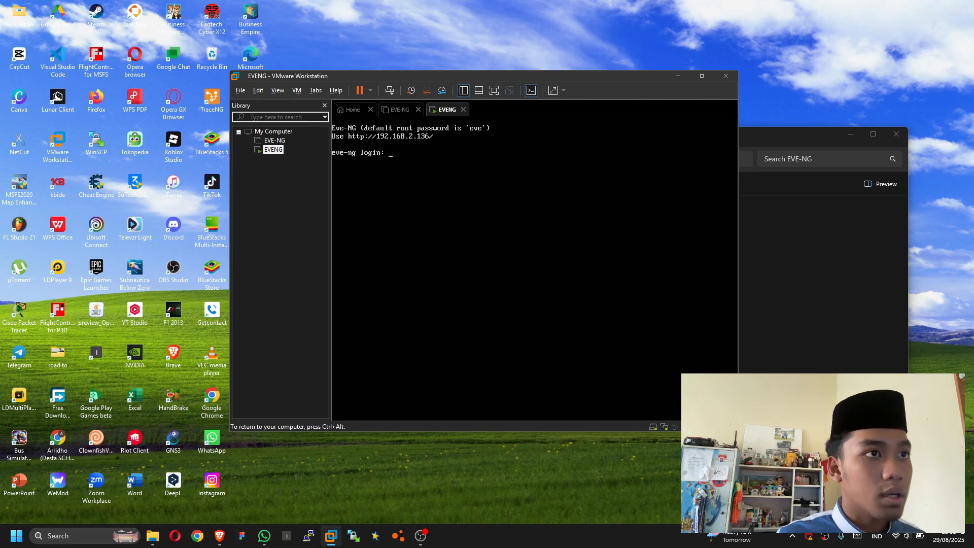
pyautogui.hotkey('ctrl', 'alt')
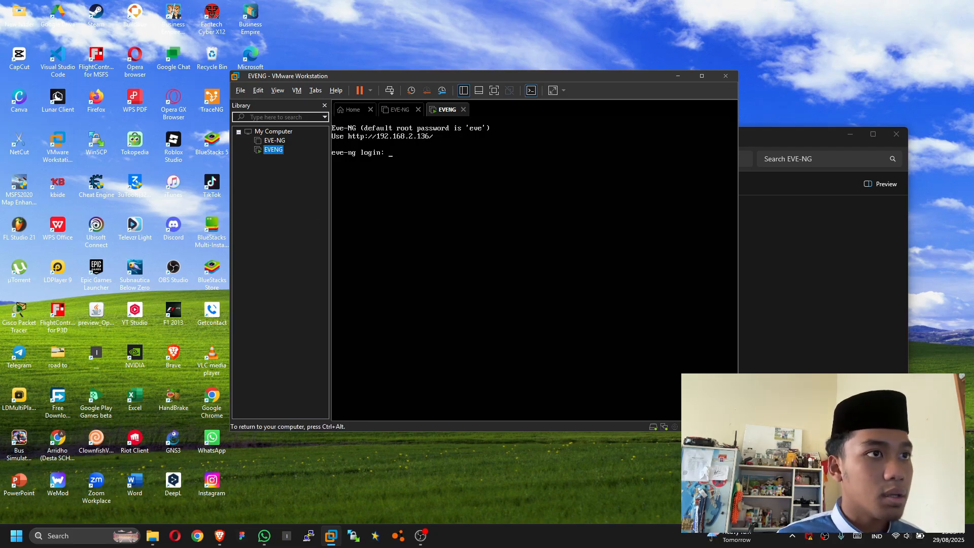
pyautogui.click(331, 130)
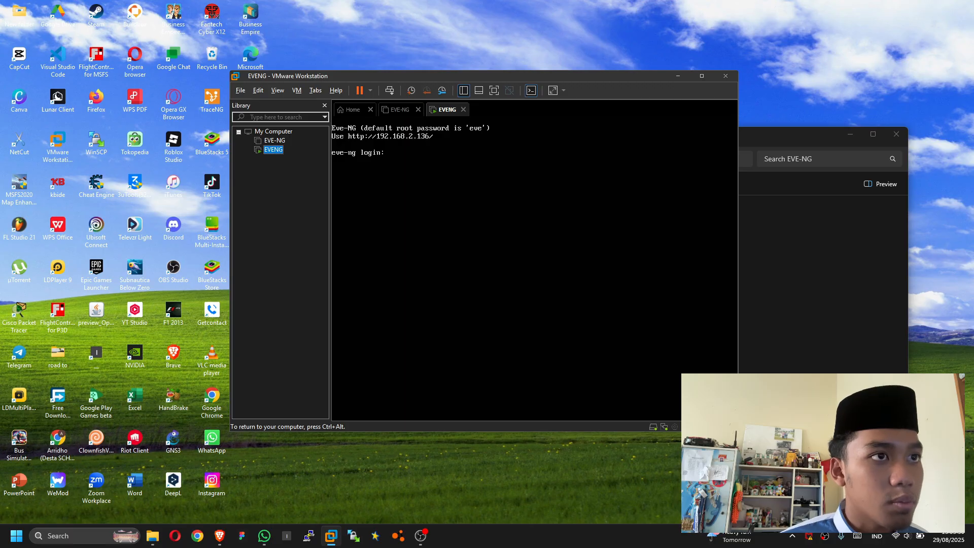
pyautogui.hotkey('ctrl', 'alt')
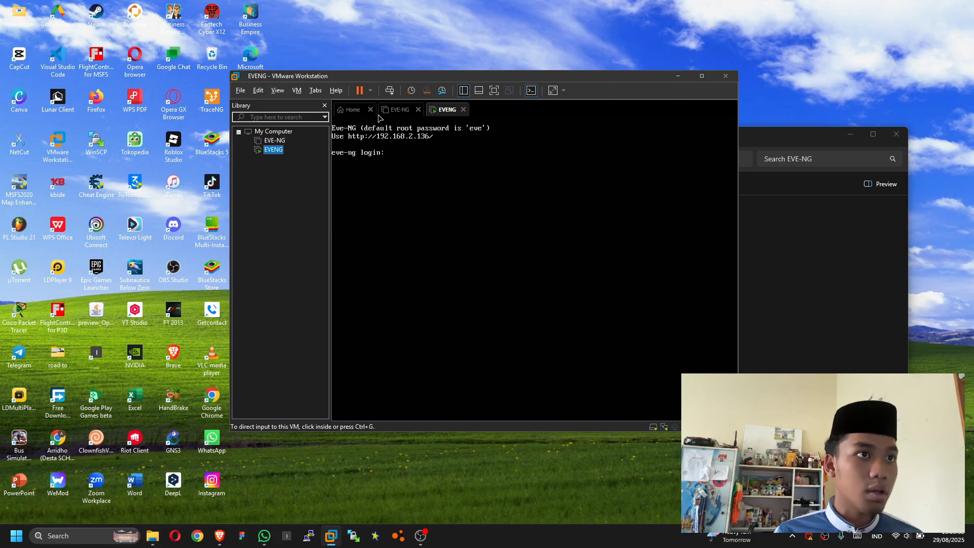
# Step: Log in to the EVENG console as root with the root password, and release input back to the host computer
pyautogui.click(379, 123)
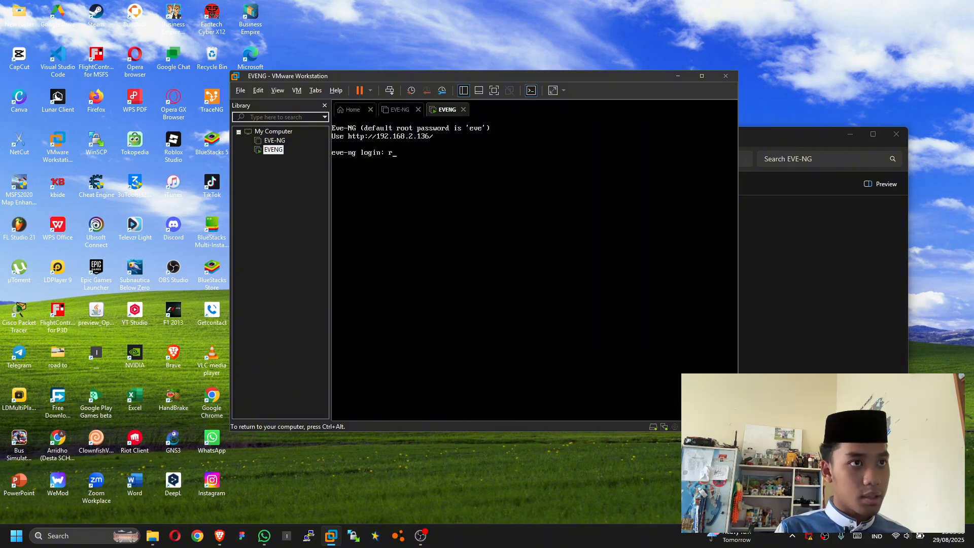
pyautogui.press('Return')
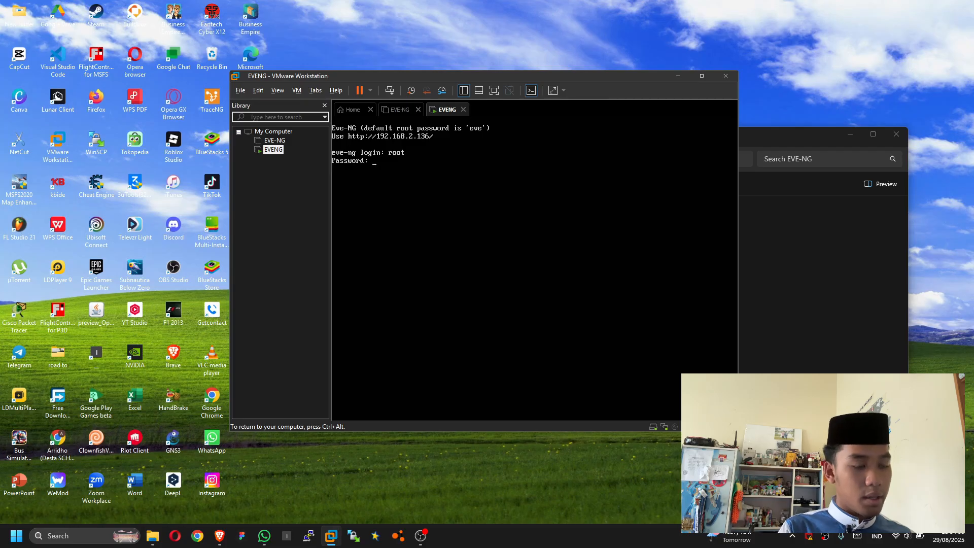
pyautogui.write('eve')
pyautogui.press('Return')
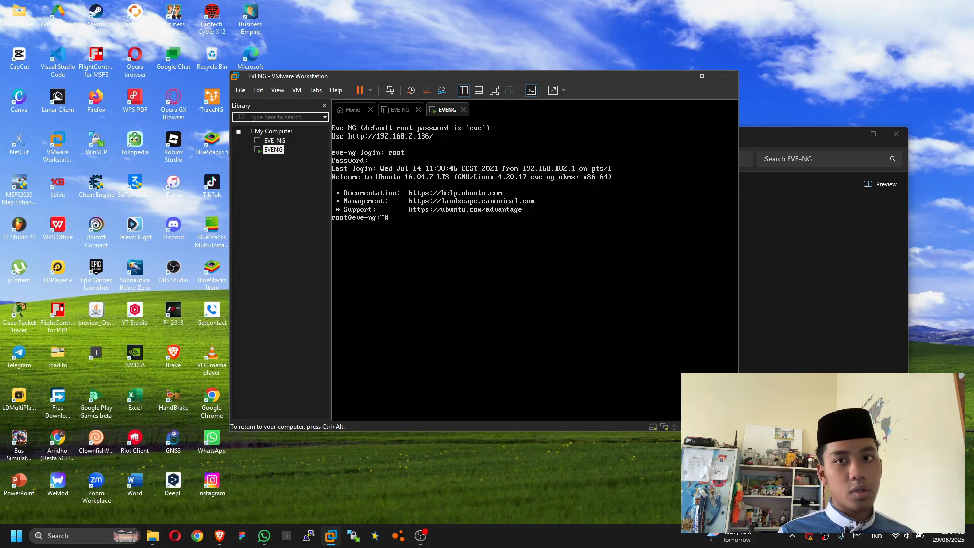
pyautogui.hotkey('ctrl', 'alt')
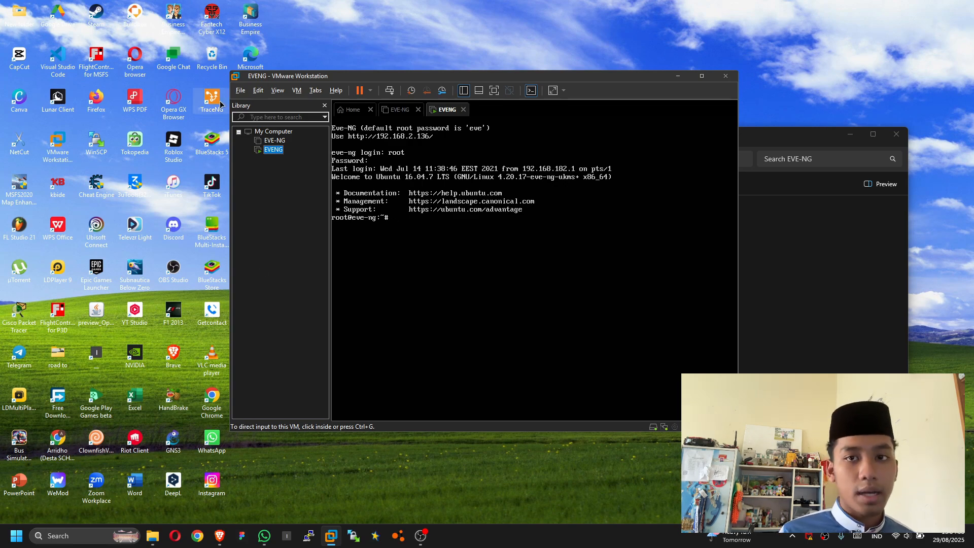
# Step: Switch to the Brave browser, open a new tab, and place the restored window beside the EVENG console
pyautogui.click(220, 535)
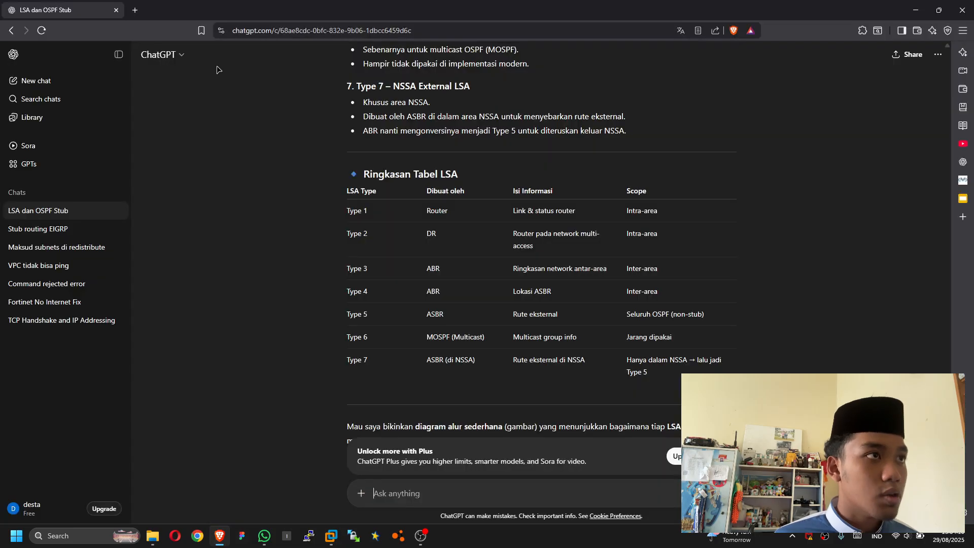
pyautogui.click(134, 10)
pyautogui.moveTo(309, 5); pyautogui.dragTo(165, 72)
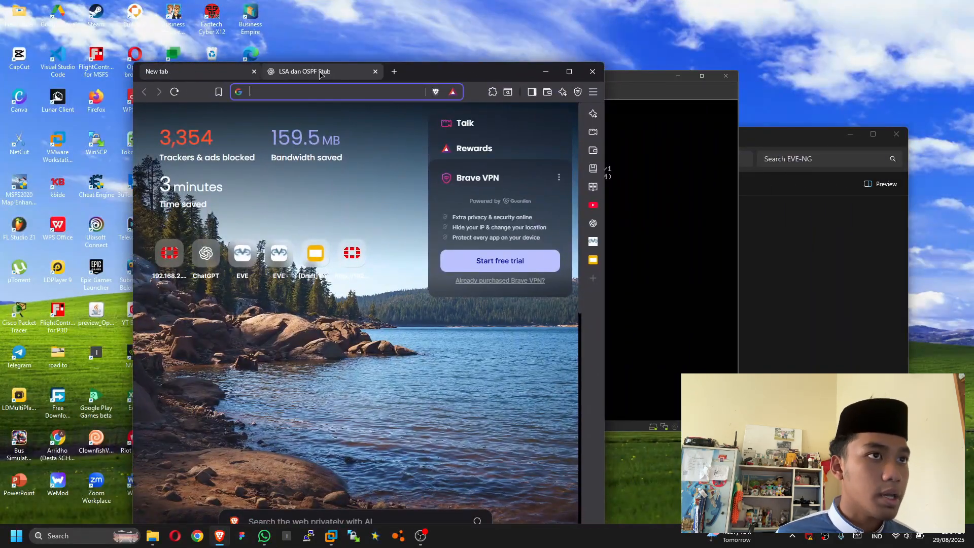
pyautogui.moveTo(451, 74); pyautogui.dragTo(785, 75)
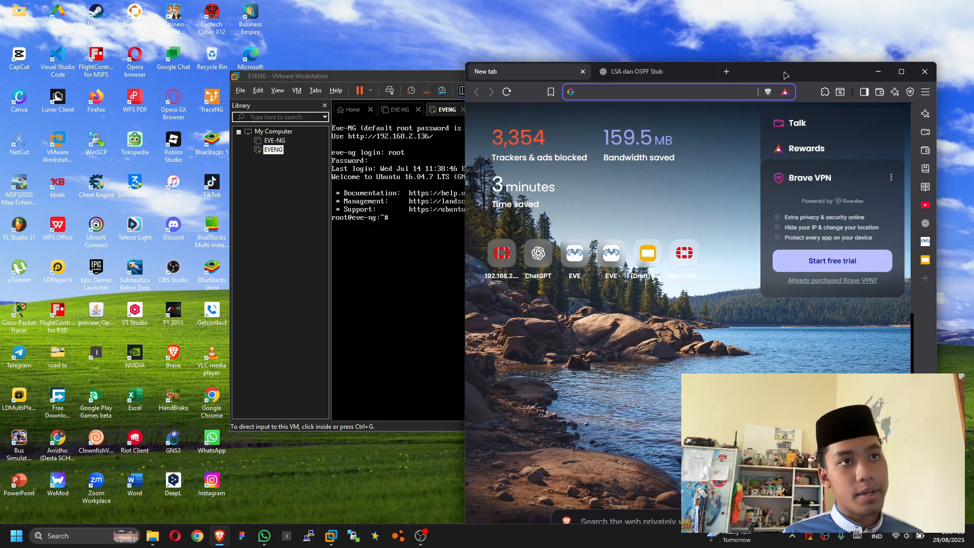
# Step: Open the EVE-NG web interface at 192.168.2.136 in the new tab
pyautogui.click(618, 96)
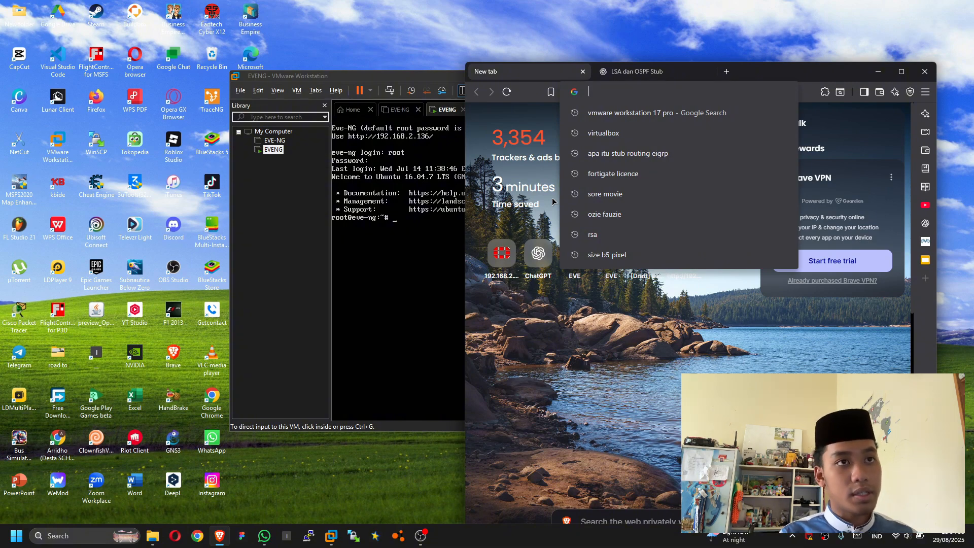
pyautogui.write('192')
pyautogui.press('Right')
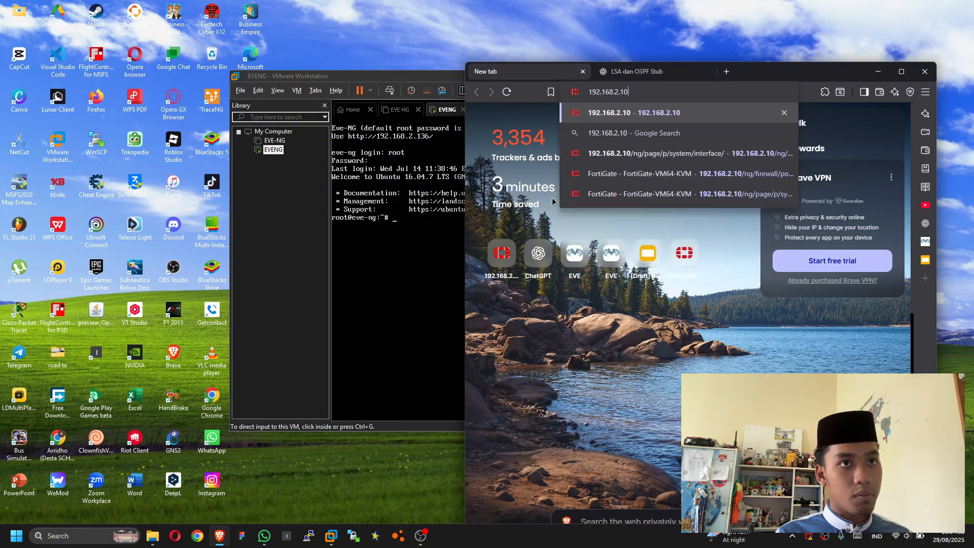
pyautogui.press('BackSpace')
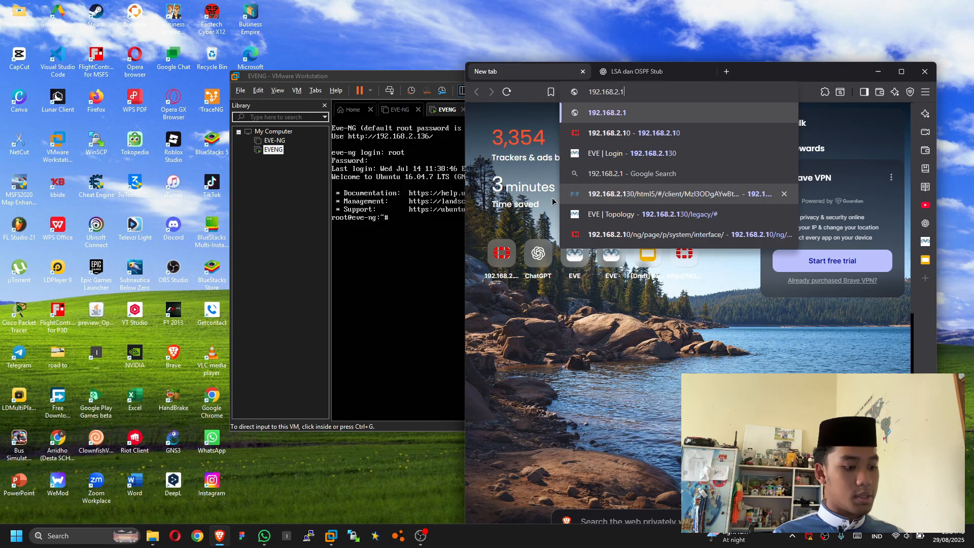
pyautogui.write('36')
pyautogui.press('Return')
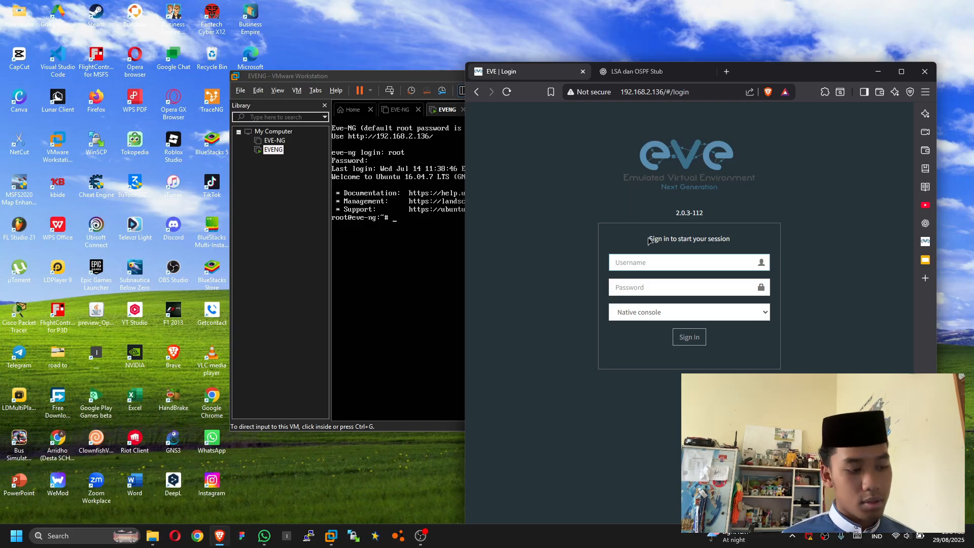
# Step: Fill in the EVE login form with username admin, the account password and Html5 console, and maximize the browser window
pyautogui.click(750, 255)
pyautogui.write('ad')
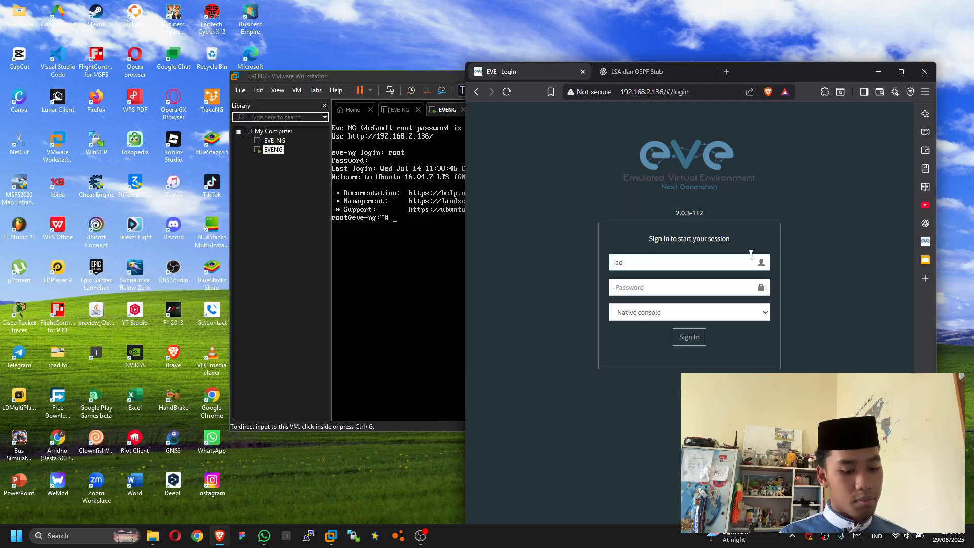
pyautogui.write('min')
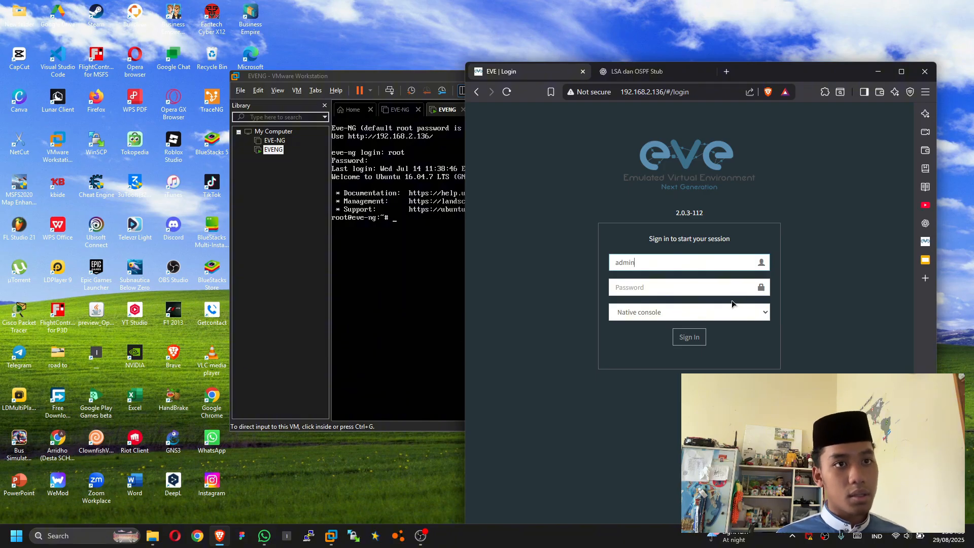
pyautogui.click(720, 290)
pyautogui.write('eve')
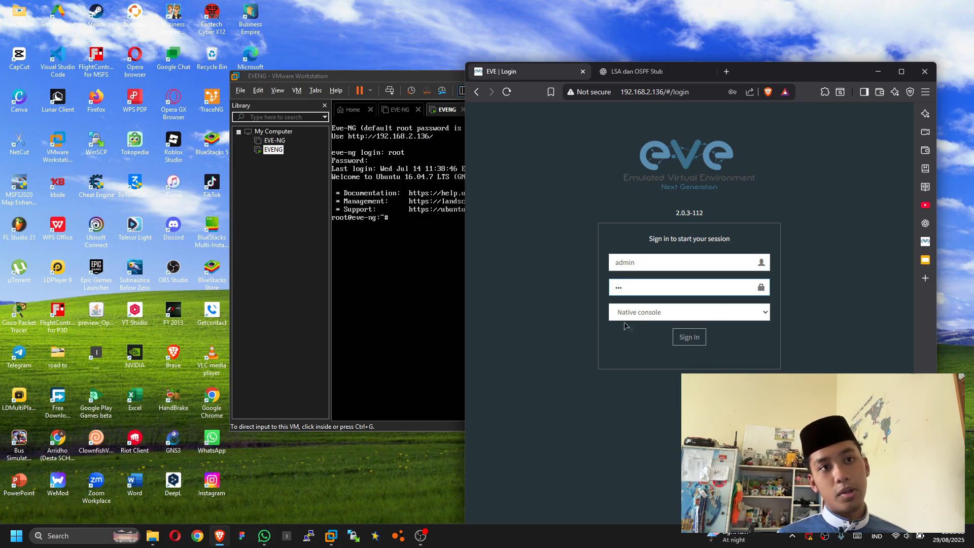
pyautogui.click(662, 317)
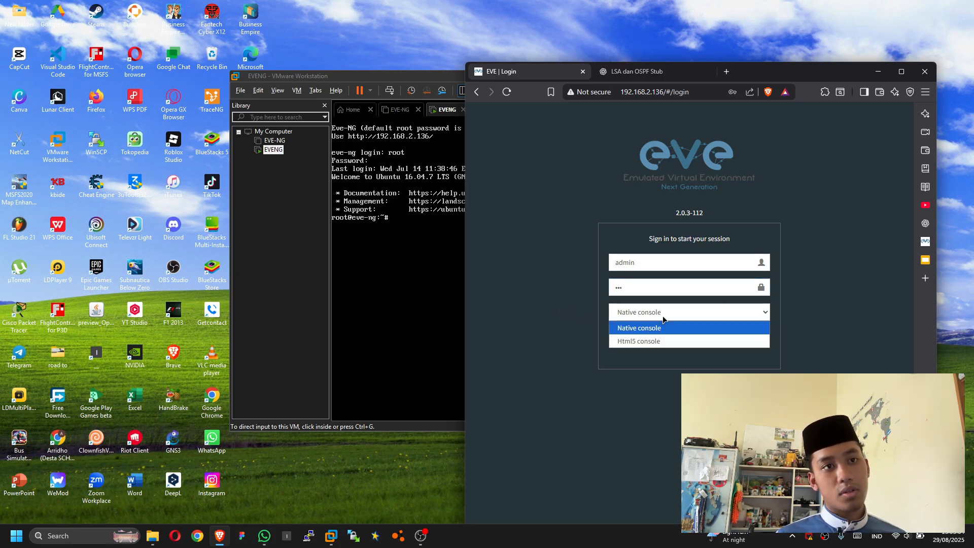
pyautogui.click(620, 342)
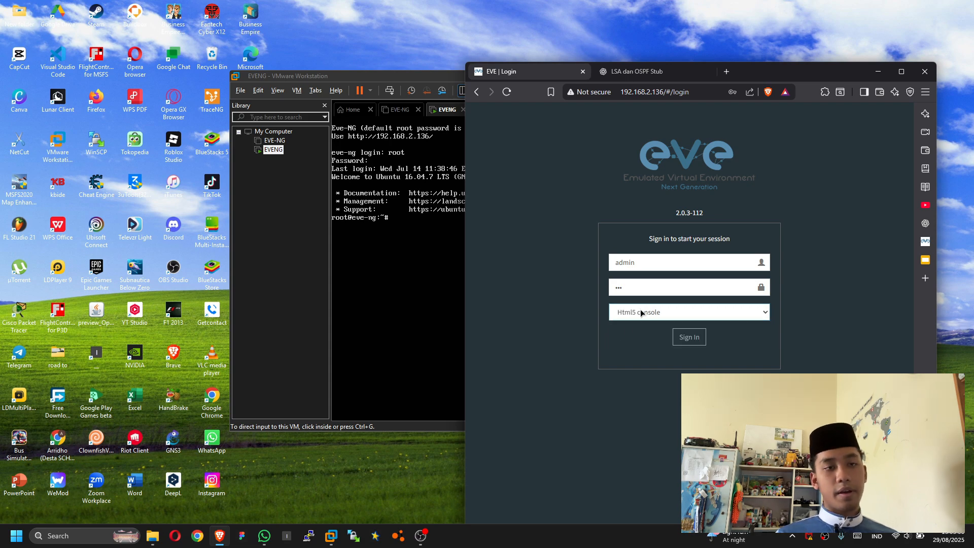
pyautogui.click(901, 72)
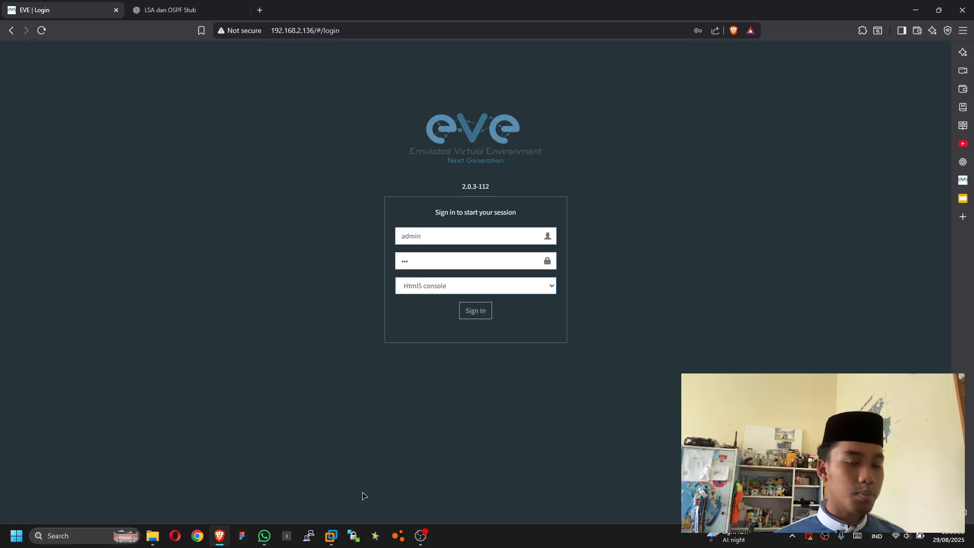
pyautogui.click(309, 536)
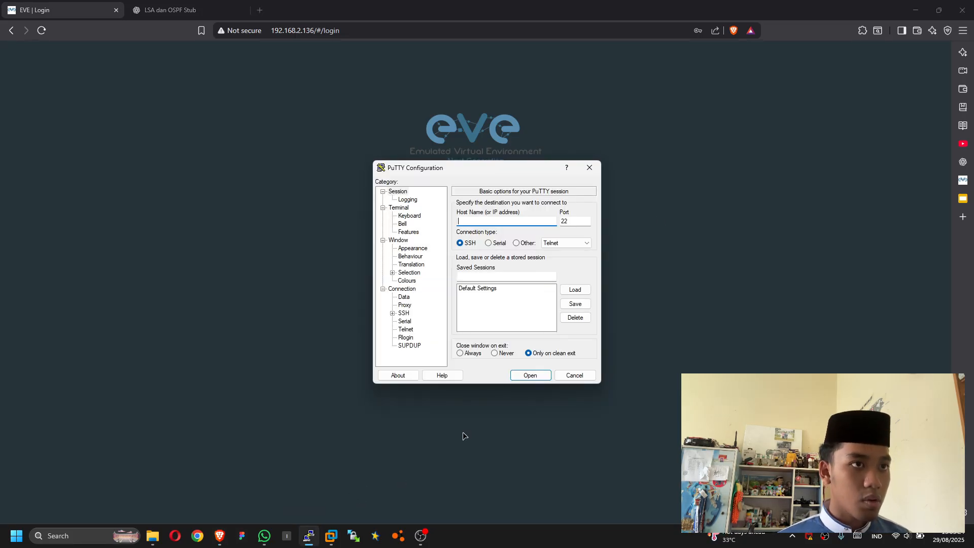
pyautogui.moveTo(480, 169); pyautogui.dragTo(276, 157)
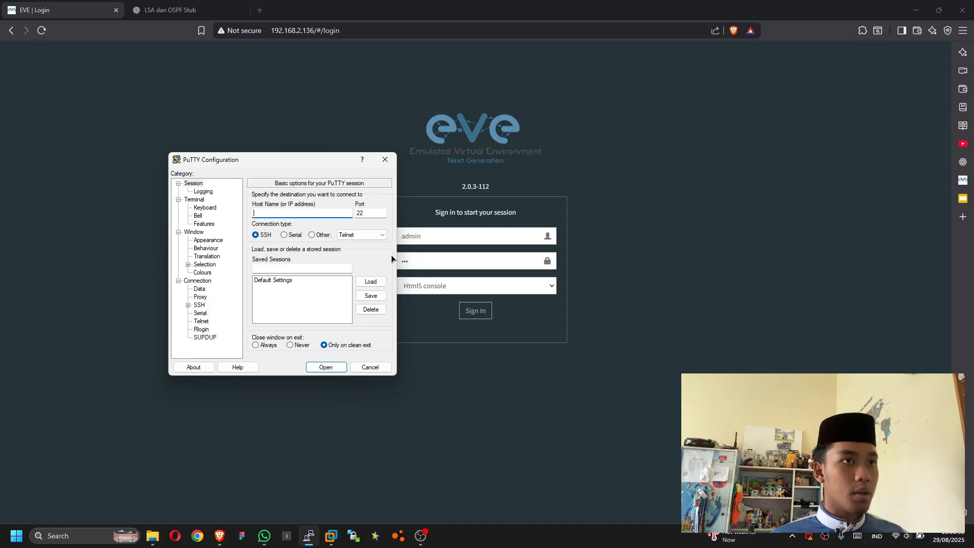
pyautogui.click(394, 161)
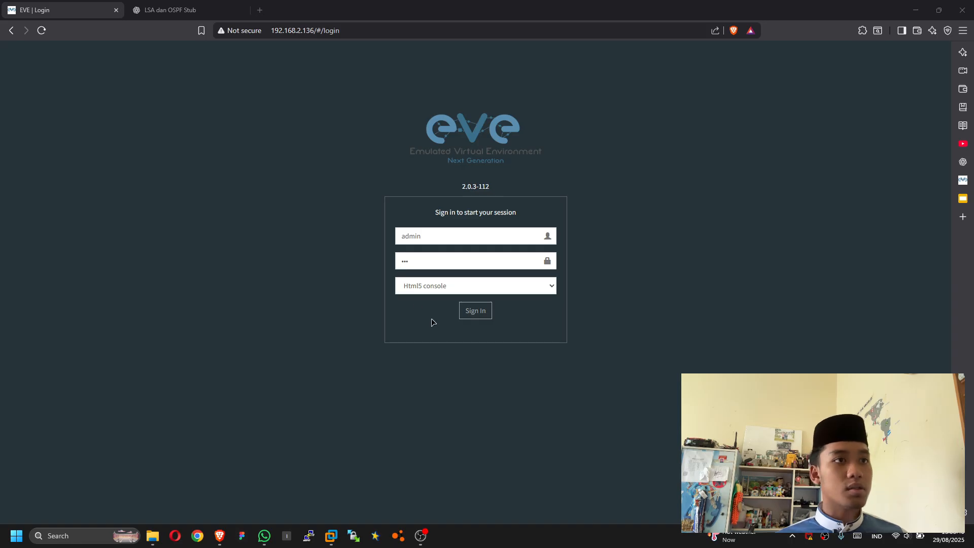
# Step: Sign in to the EVE-NG web interface and save the admin login in the browser
pyautogui.click(473, 316)
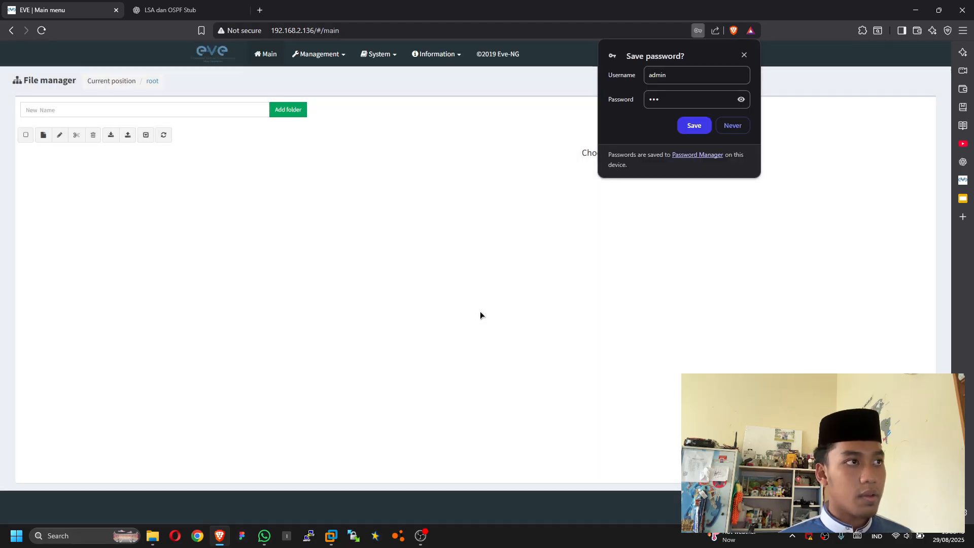
pyautogui.click(694, 126)
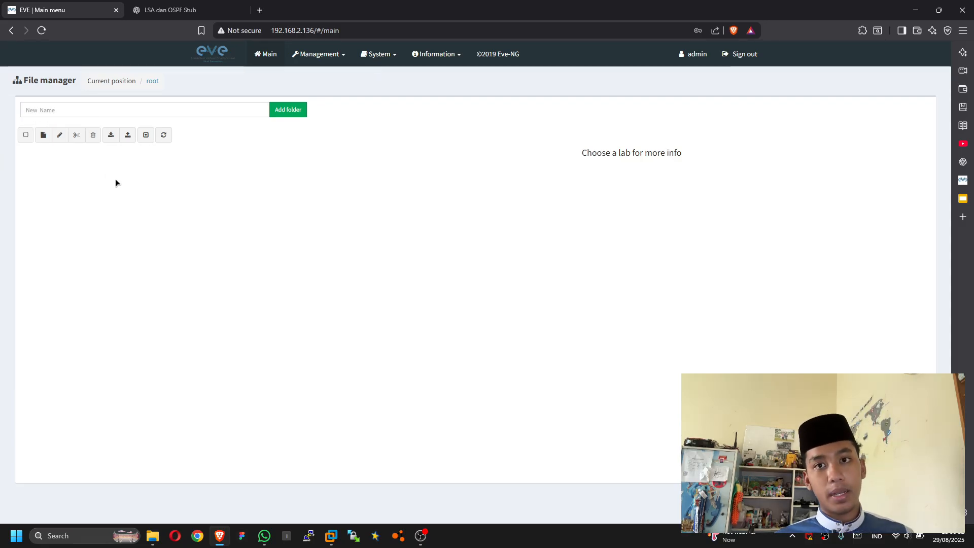
# Step: View the Add New Lab form in the file manager and cancel it without creating a lab
pyautogui.click(43, 136)
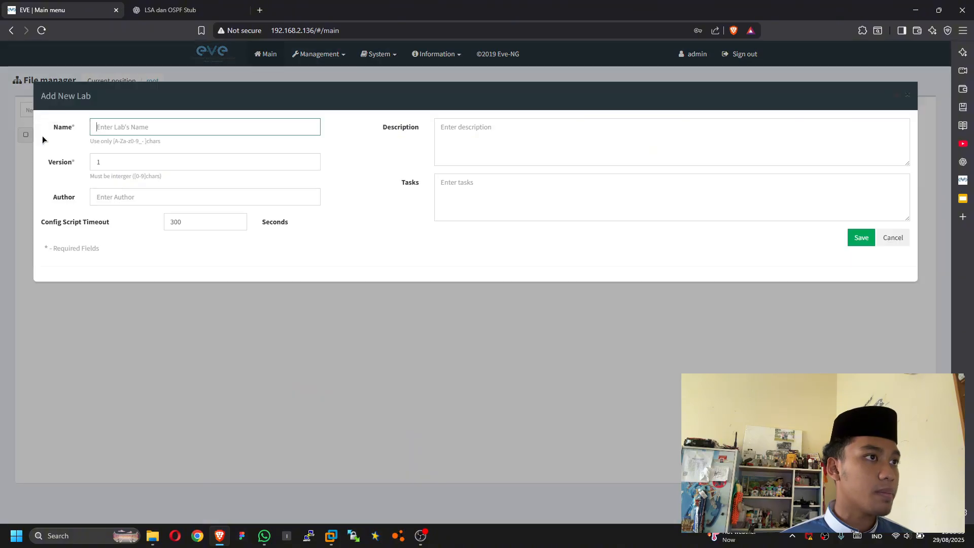
pyautogui.click(884, 236)
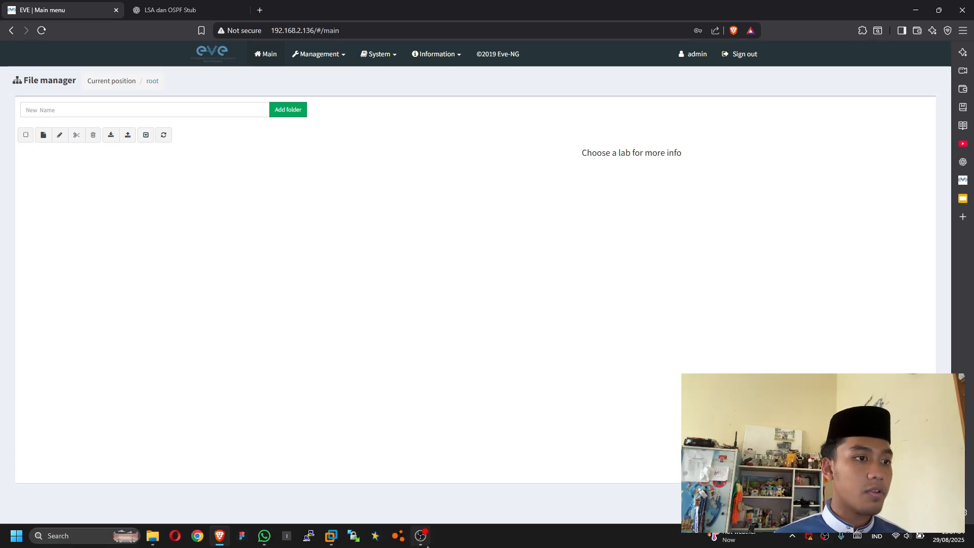
# Step: Switch to the OBS window in front of the browser
pyautogui.moveTo(426, 546)
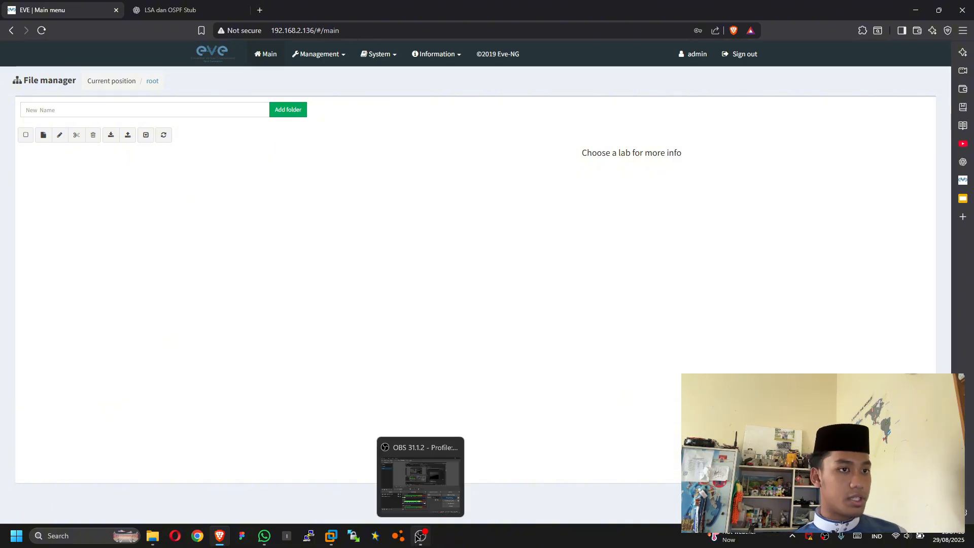
pyautogui.click(421, 503)
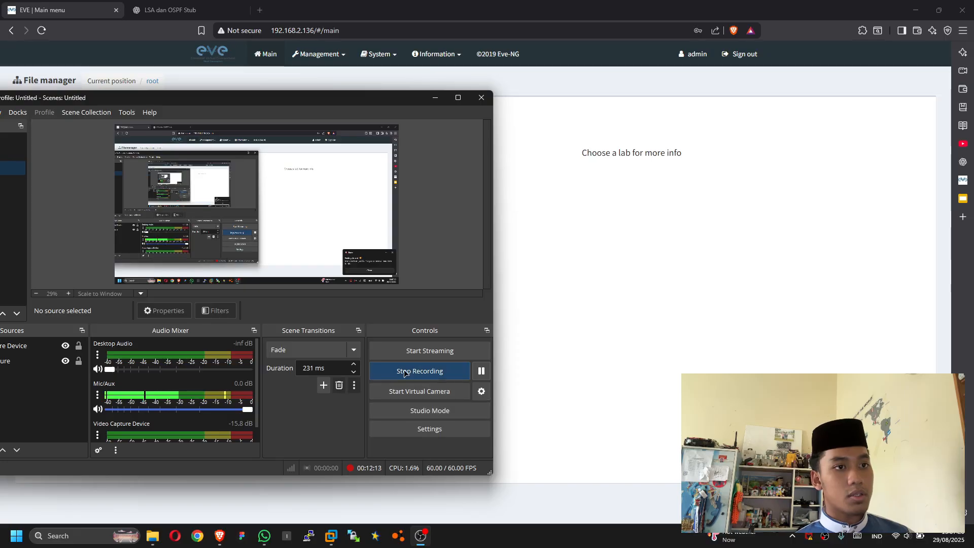